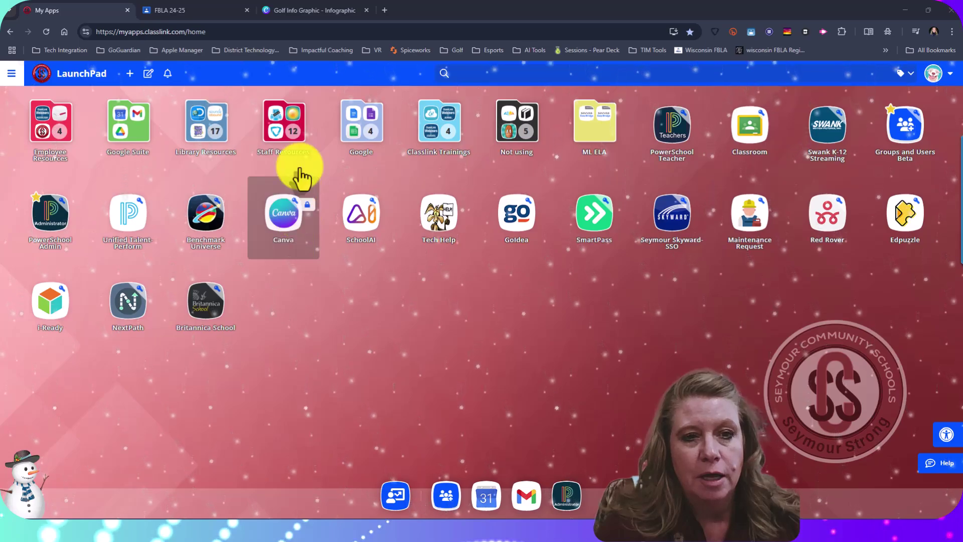
Step: Switch to the Golf Info Graphic design and display its design styles
left_click(325, 10)
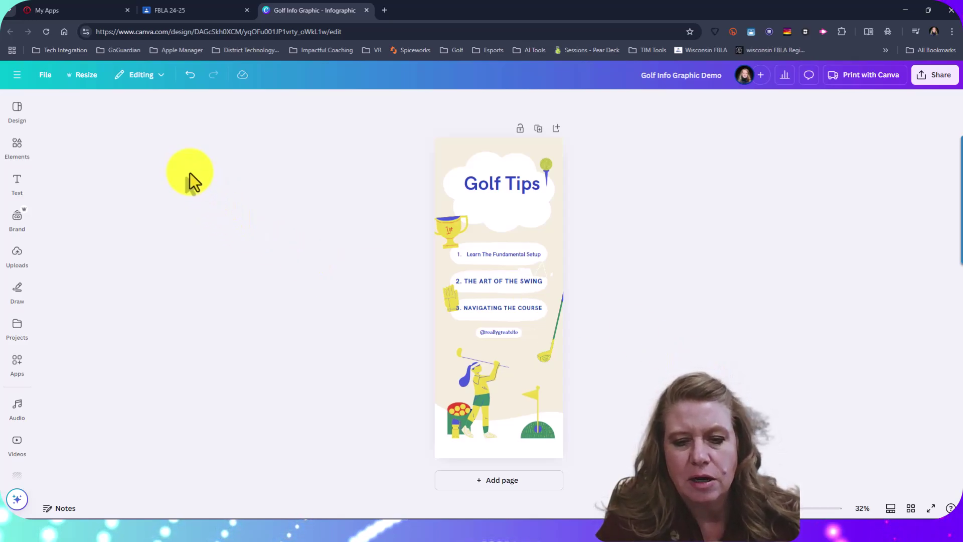
left_click(25, 108)
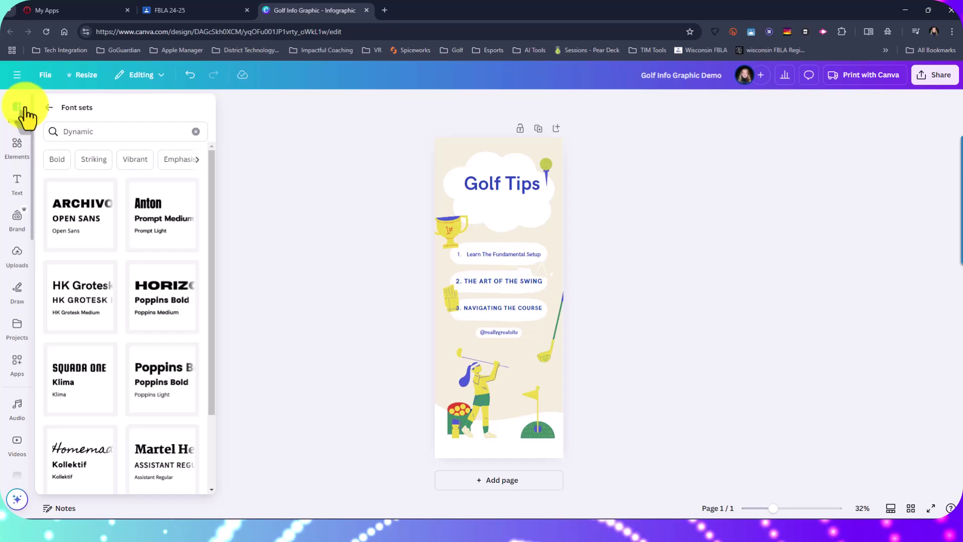
left_click(25, 115)
left_click(51, 104)
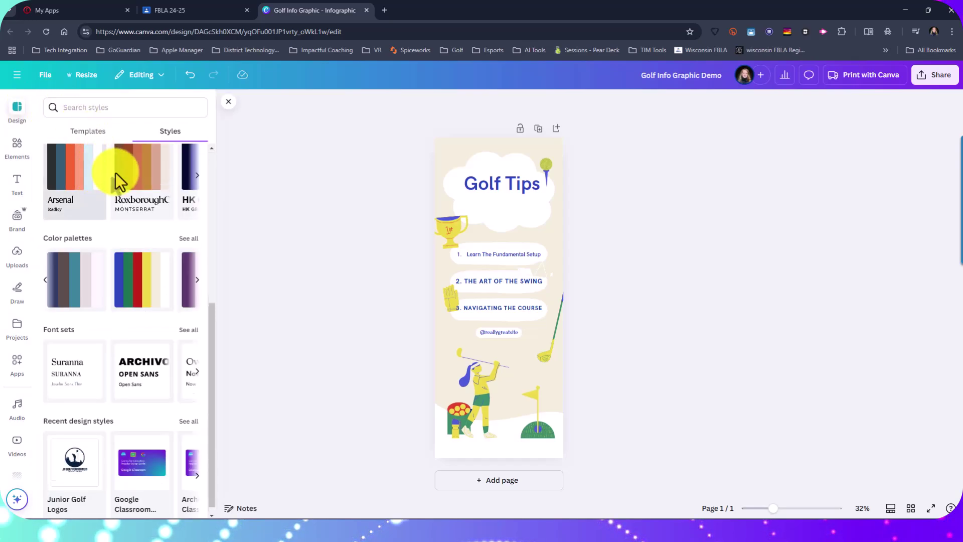
left_click(106, 139)
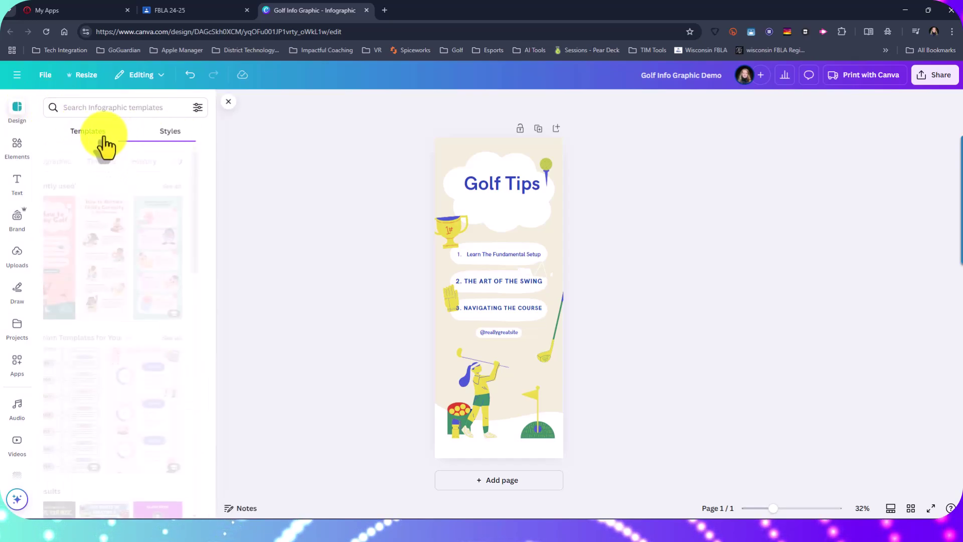
left_click(170, 138)
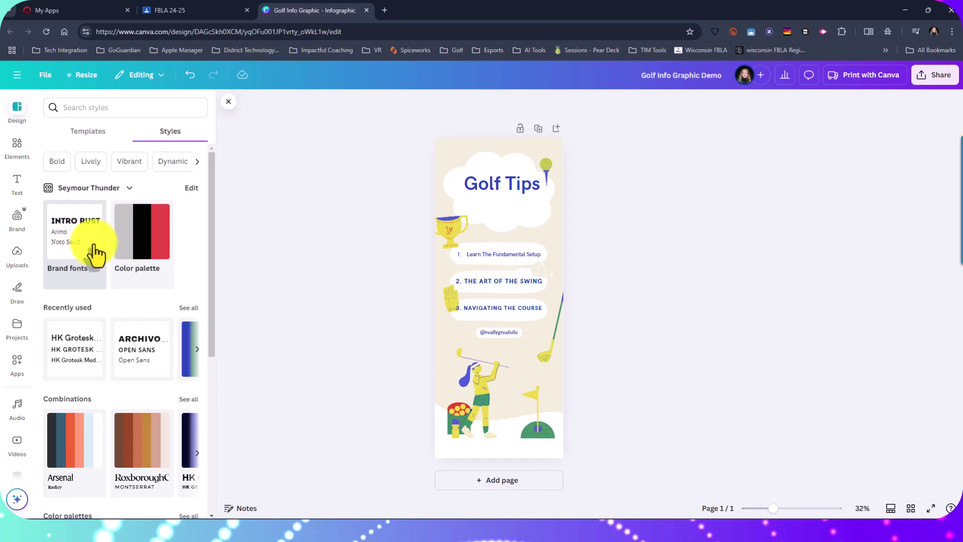
Step: Look through the available styles and filter them by Bright
scroll(158, 259, "down", 1)
scroll(130, 291, "down", 2)
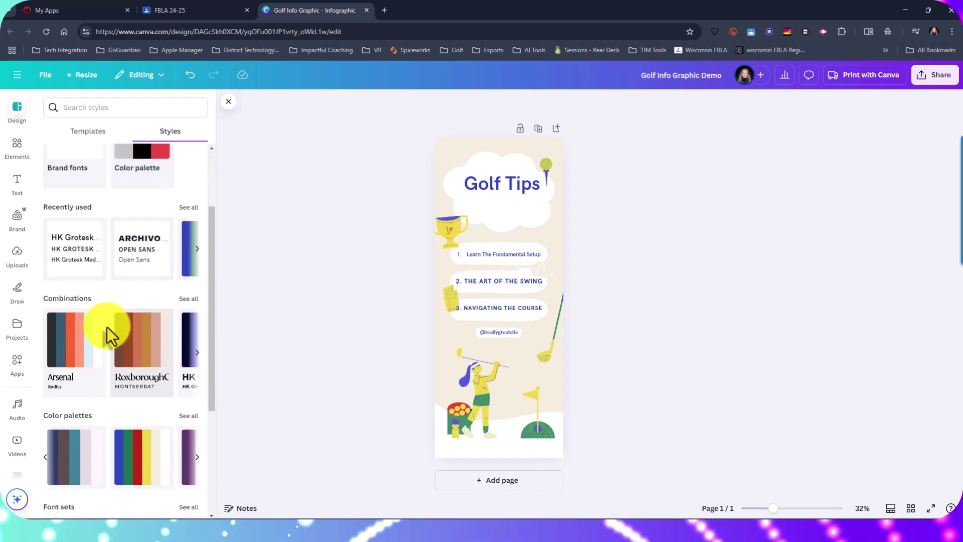
scroll(107, 326, "down", 2)
scroll(106, 322, "down", 2)
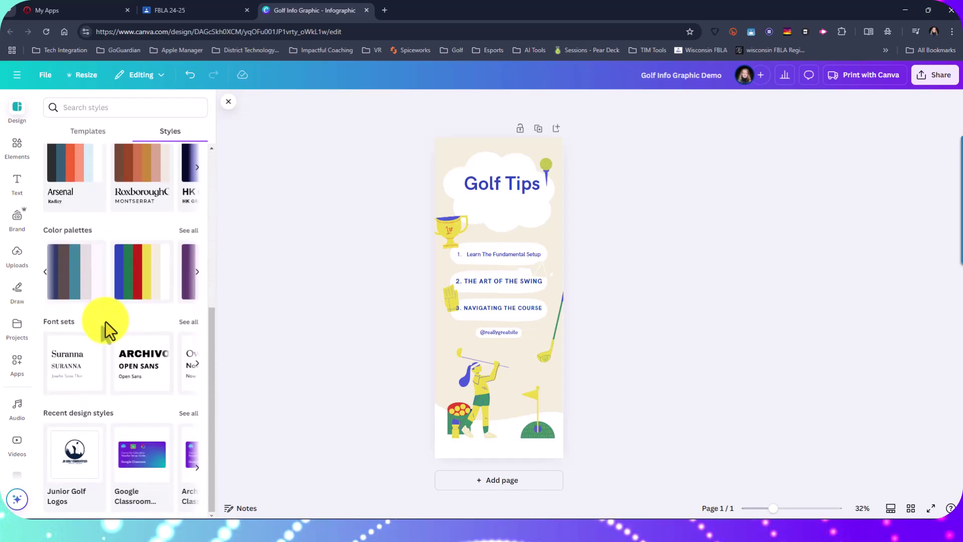
scroll(106, 321, "up", 6)
left_click(199, 163)
left_click(192, 162)
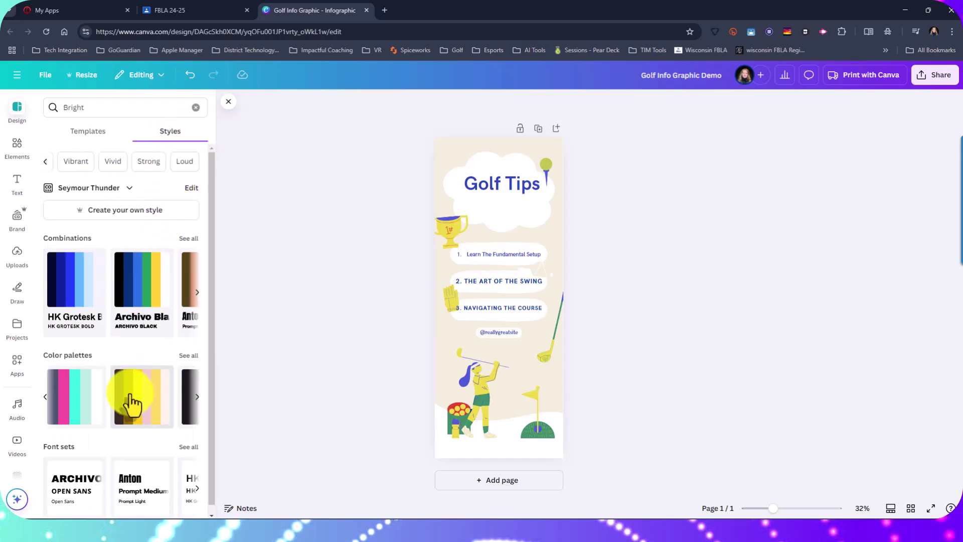
Step: Try the purple, pink and turquoise Bright color palette on the page, shuffling its colors to a pale mint background
left_click(77, 404)
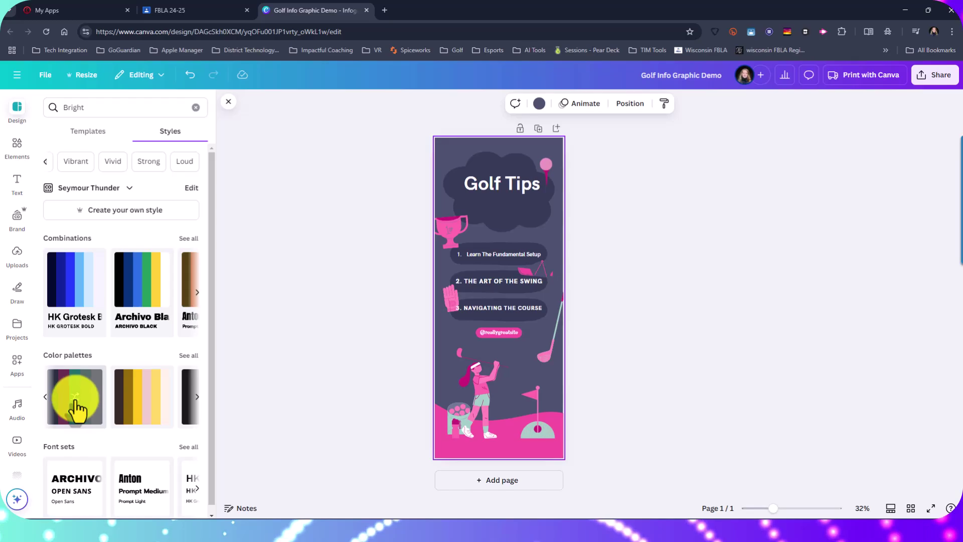
left_click(72, 399)
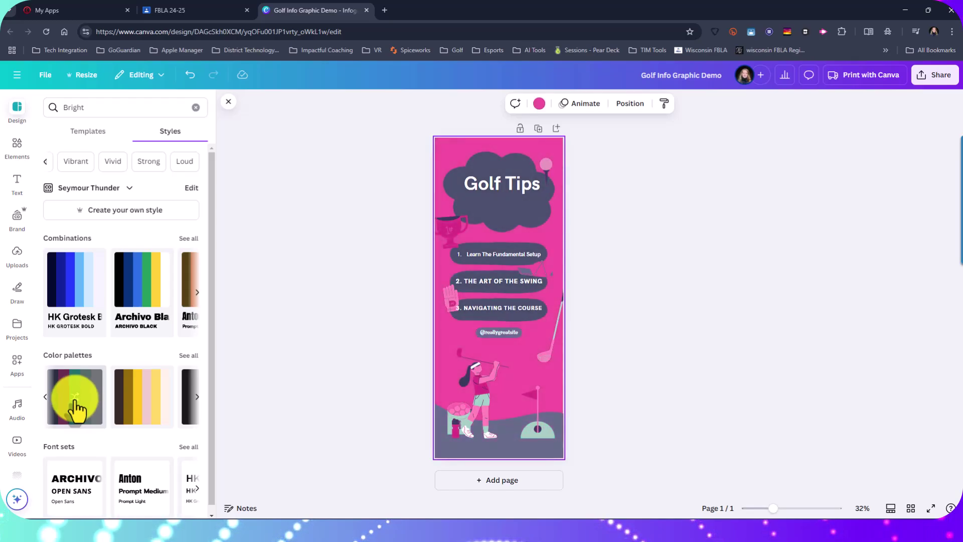
left_click(73, 400)
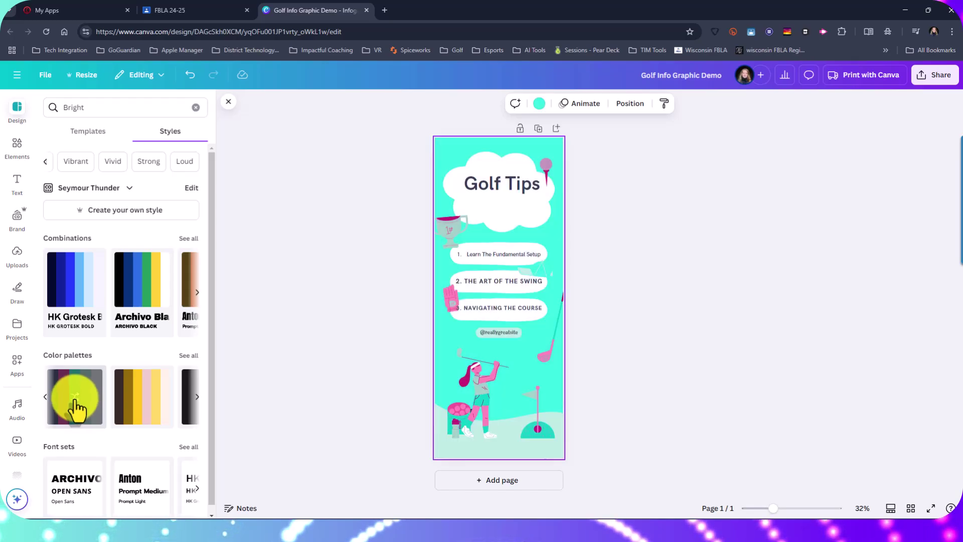
left_click(73, 400)
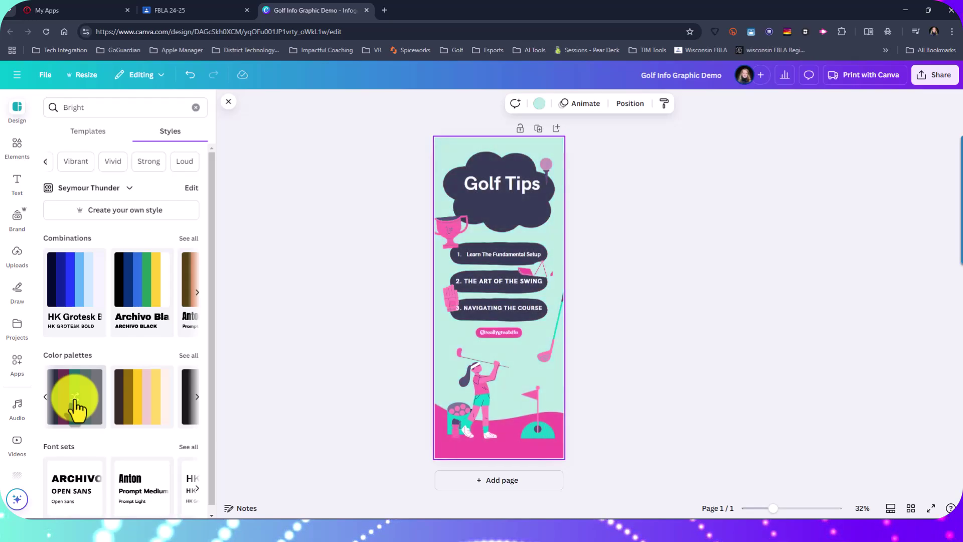
Step: Apply the green, red and pink palette from the full Bright color palette list, shuffling until the background is light green
left_click(190, 356)
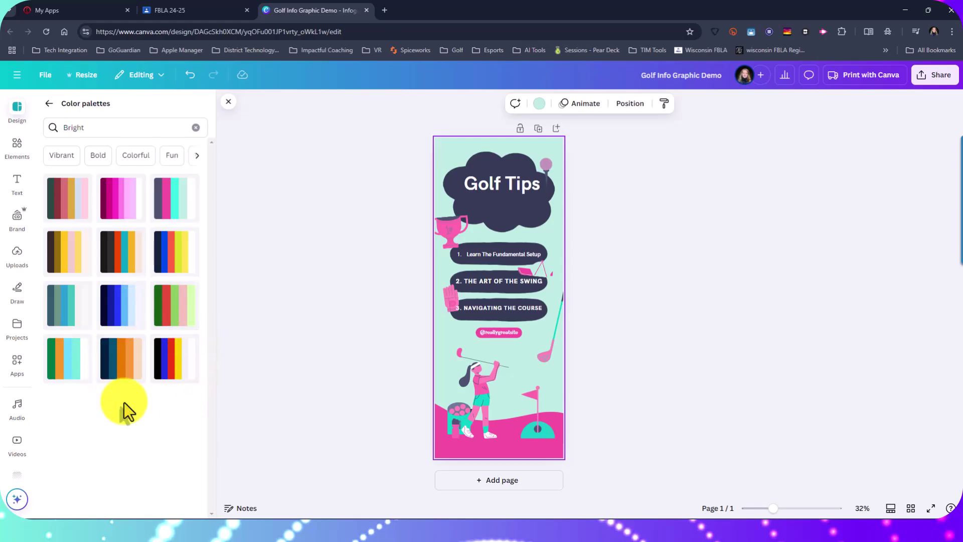
left_click(171, 314)
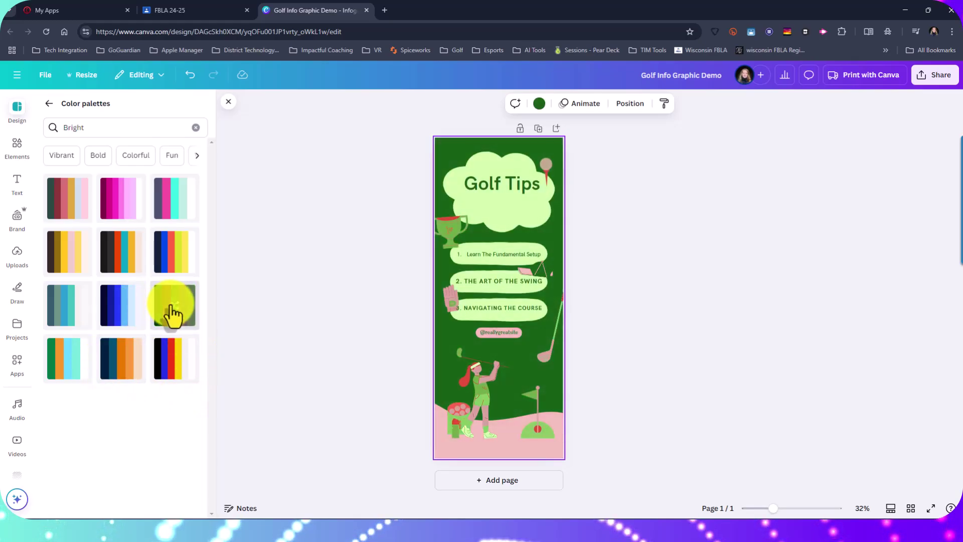
left_click(176, 308)
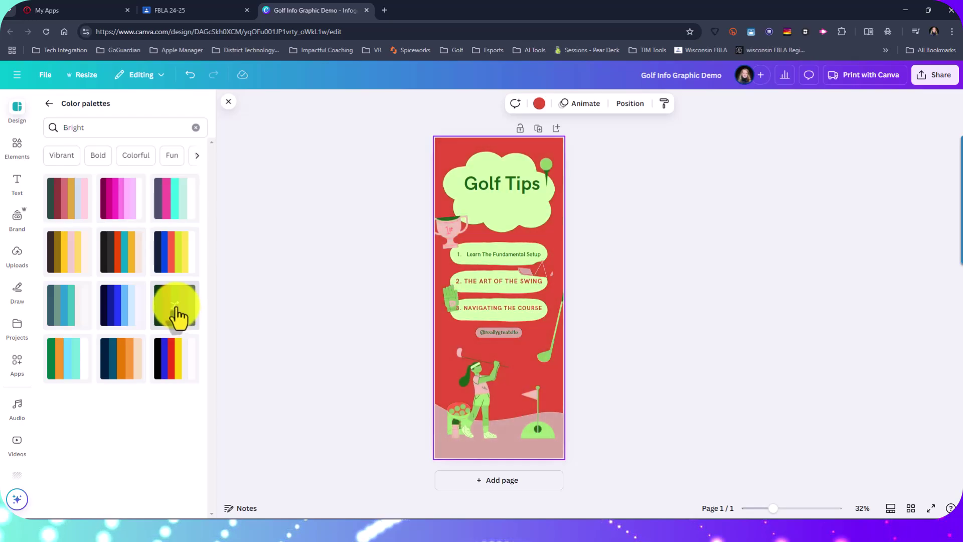
left_click(176, 316)
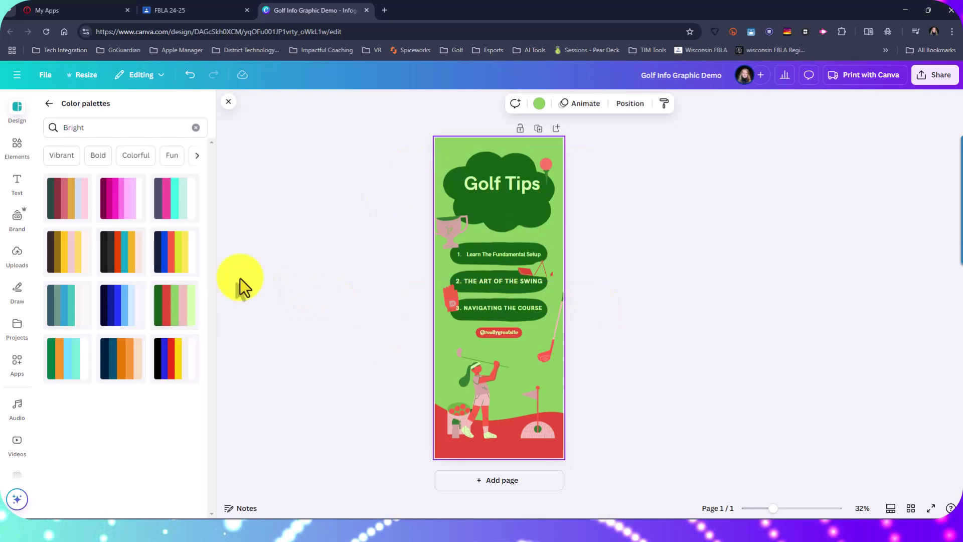
Step: Try the wide-heading set with Poppins Bold from the Emphasis font sets and reapply the HK Grotesk font set
left_click(48, 104)
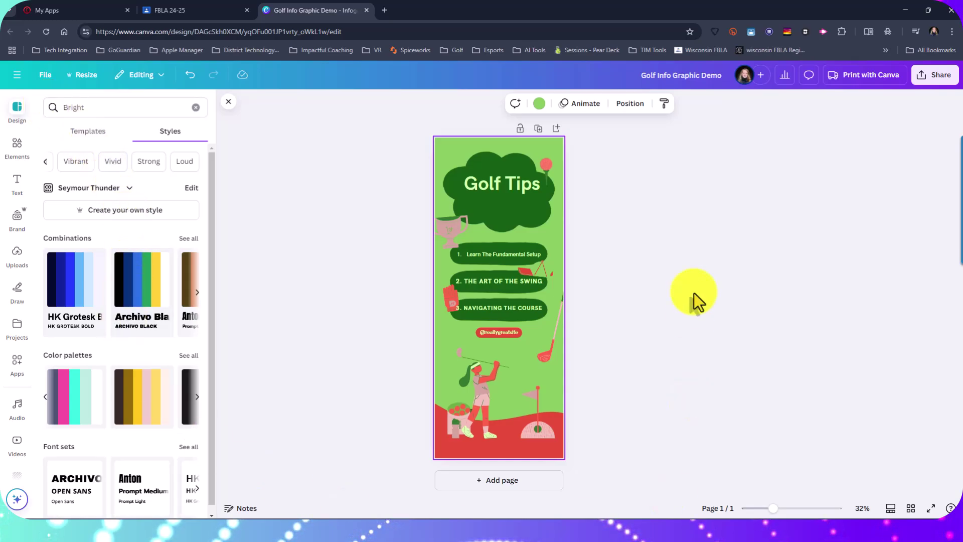
scroll(80, 422, "down", 1)
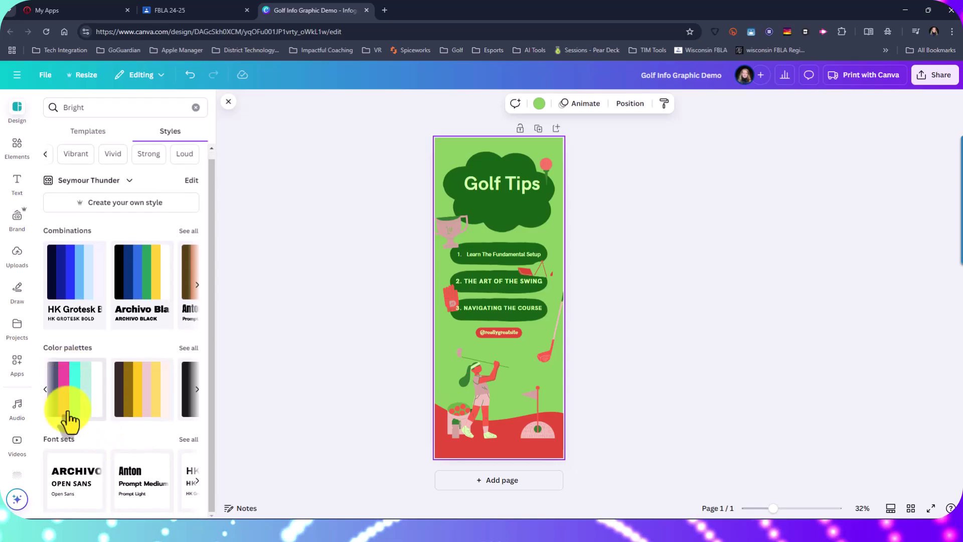
left_click(191, 442)
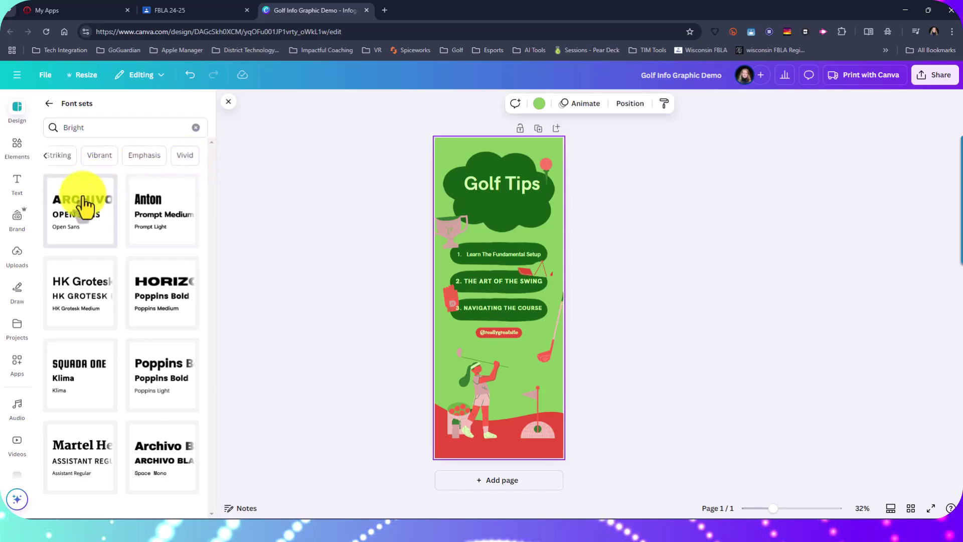
left_click(147, 156)
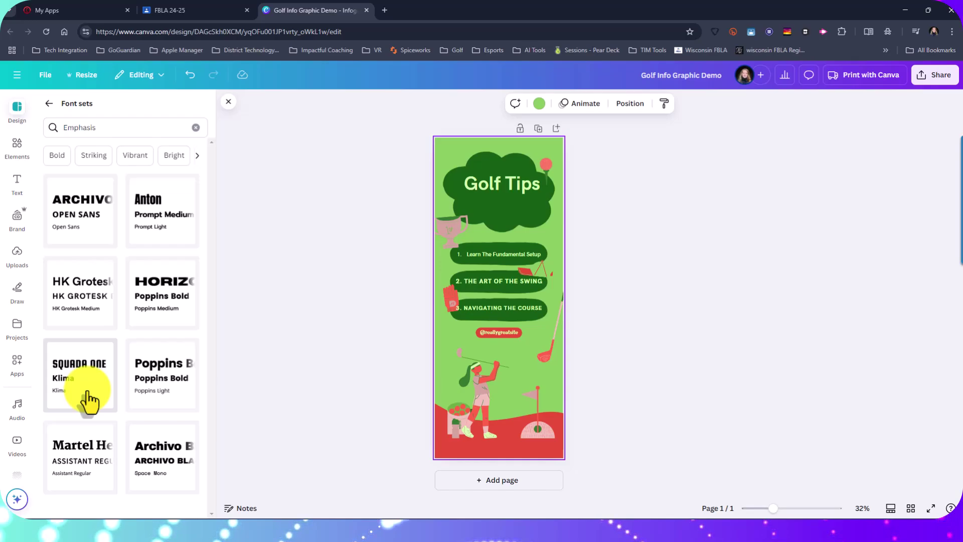
left_click(152, 303)
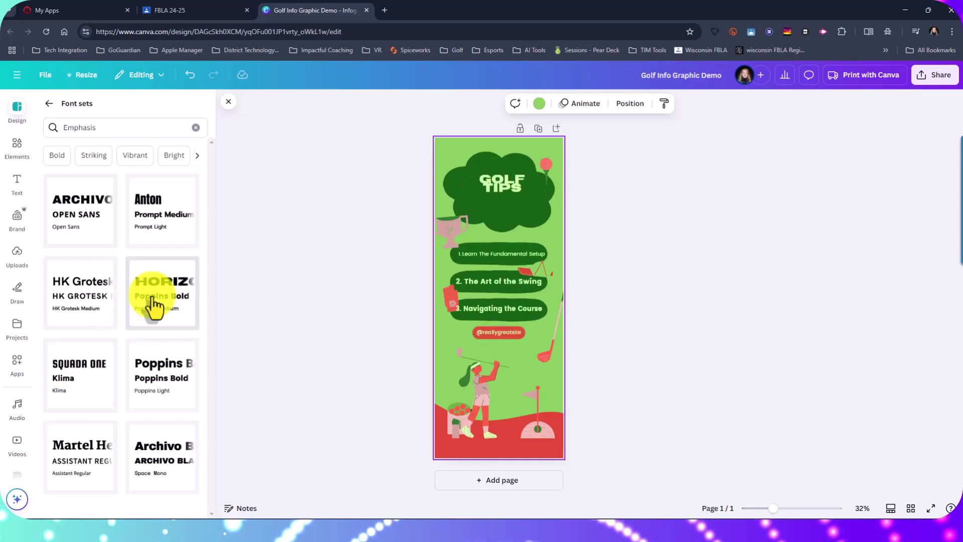
left_click(95, 315)
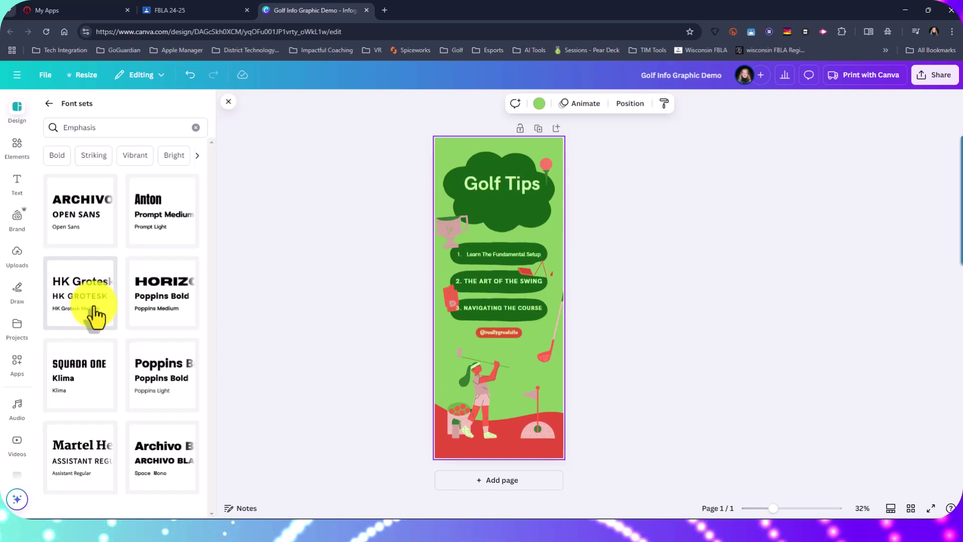
Step: Close the styles and replace the first tip, "Learn The Fundamental Setup", with "tip 1"
left_click(231, 105)
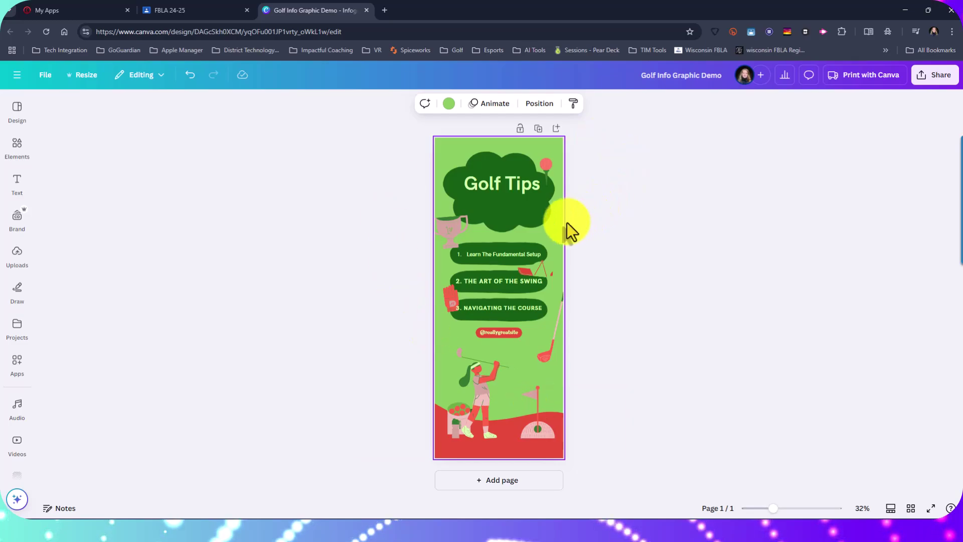
left_click(498, 254)
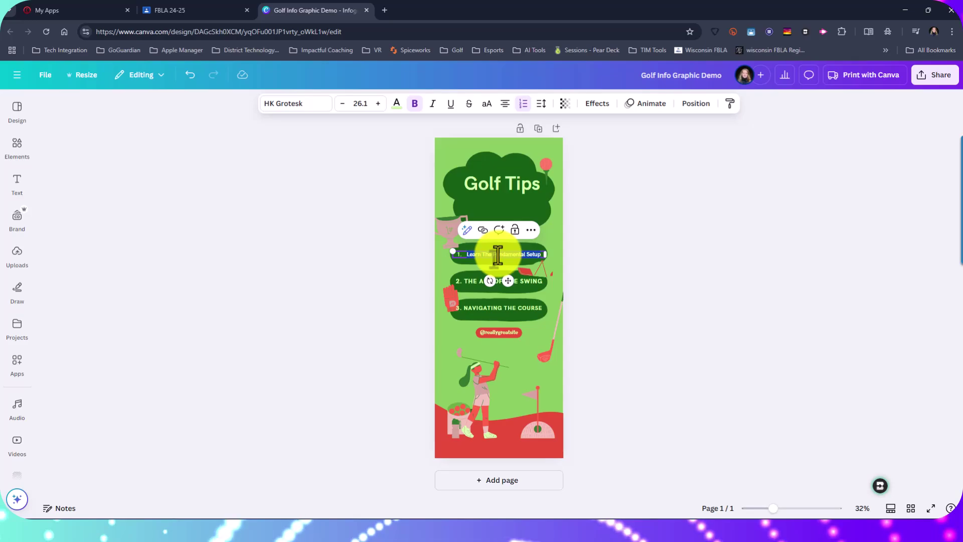
key("BackSpace")
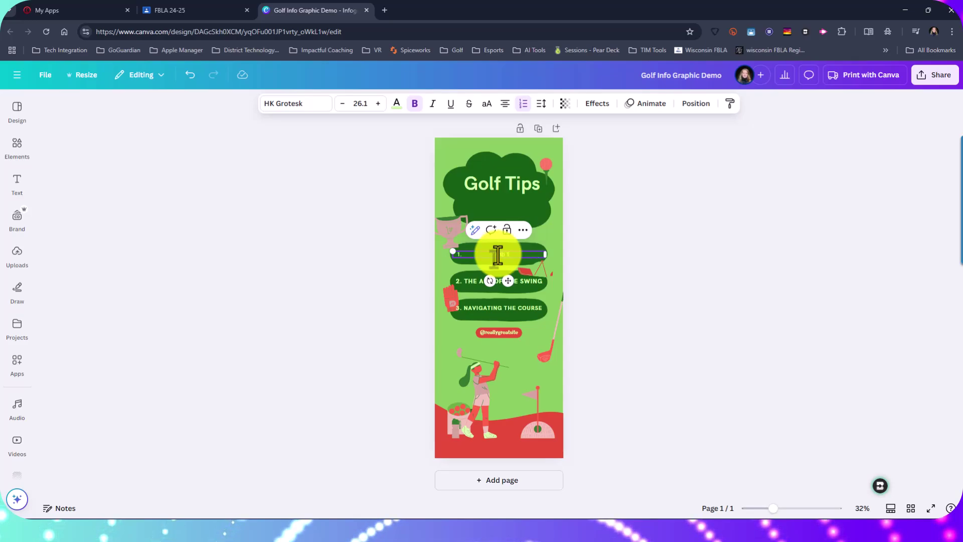
Step: Replace the second tip's text with "2. TIP2" and show the editor in full screen
double_click(479, 282)
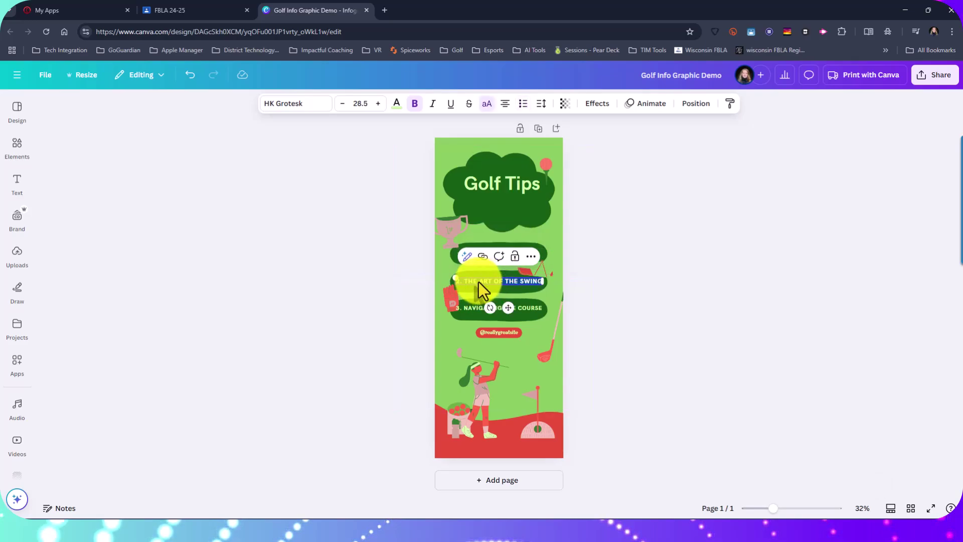
key("BackSpace")
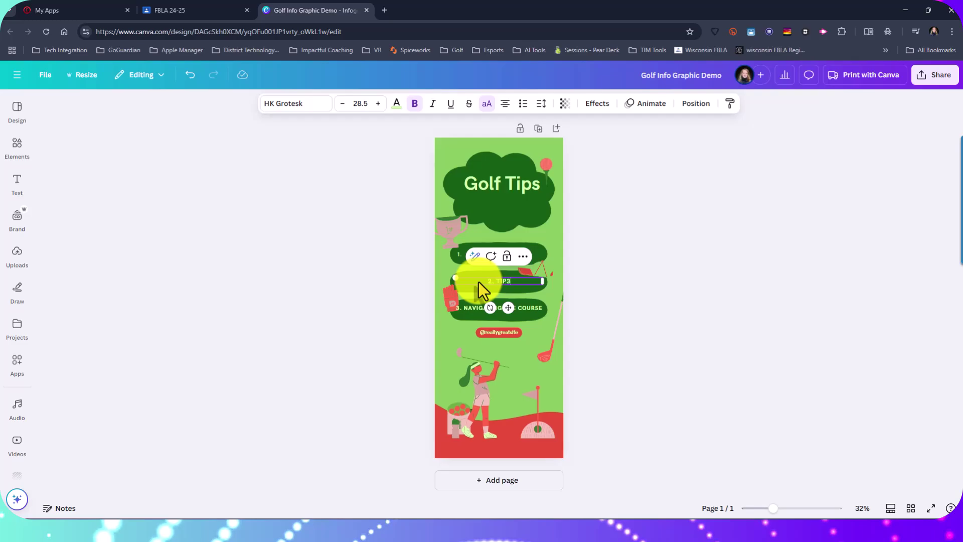
type("TIP")
key("F11")
type("2")
Step: Replace the third tip's text with "3. TIP3"
double_click(498, 297)
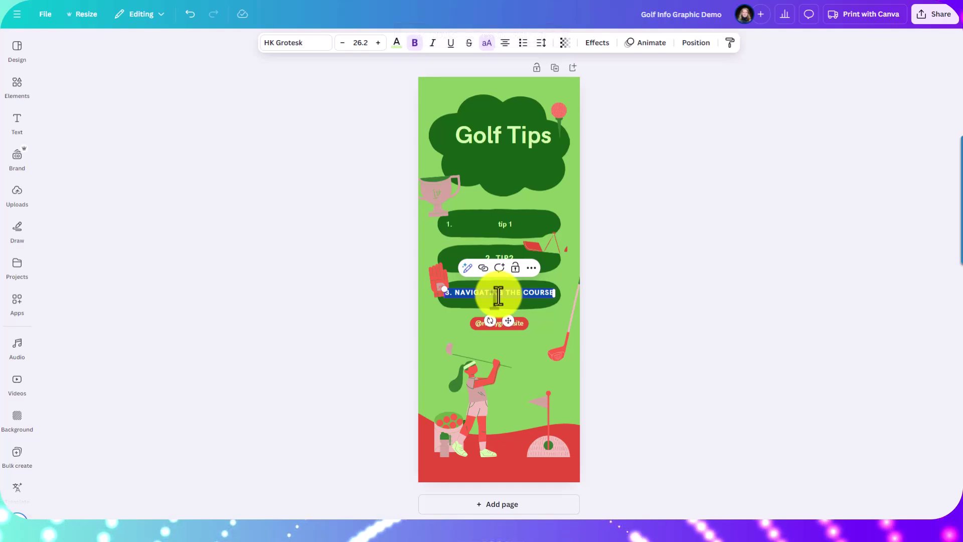
key("BackSpace")
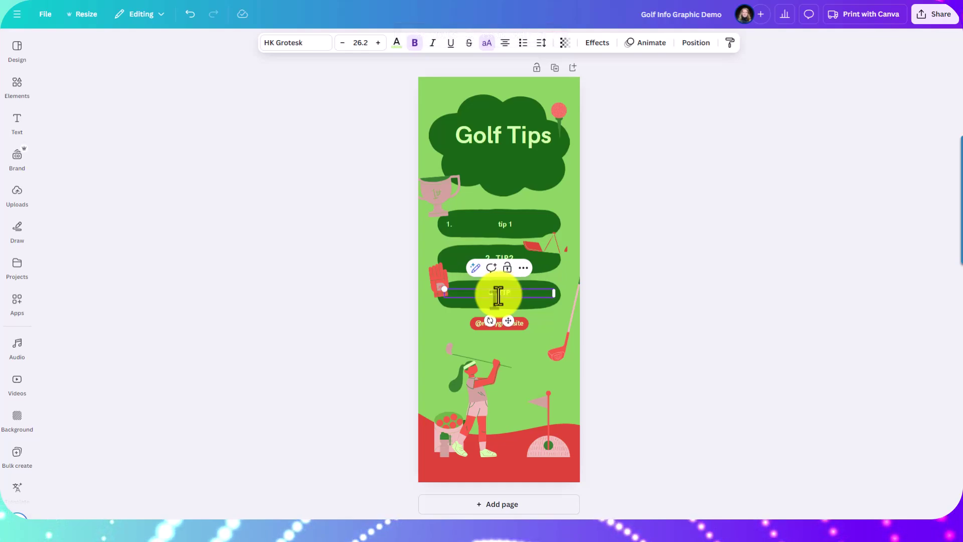
type("3. TIP3")
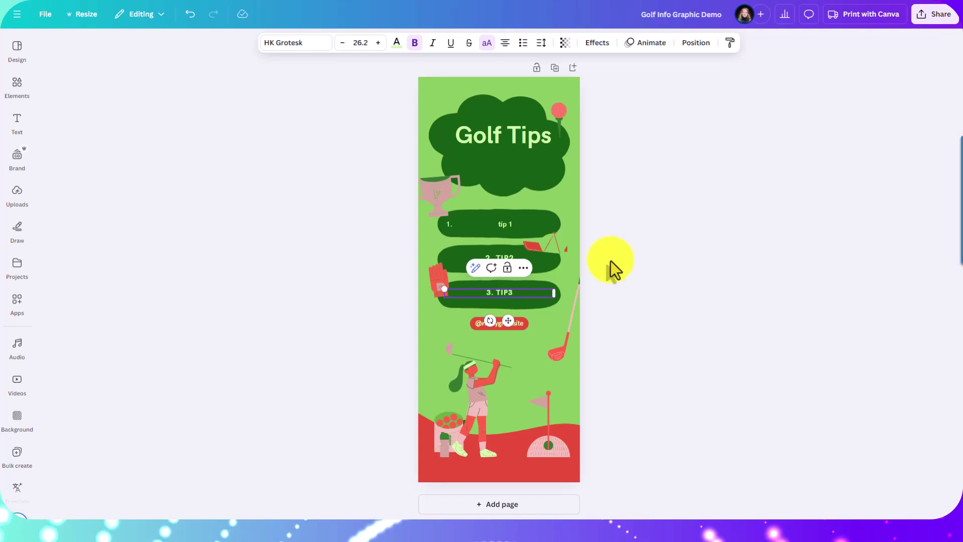
Step: Left-align the text of all three tips and deselect them
left_click(505, 42)
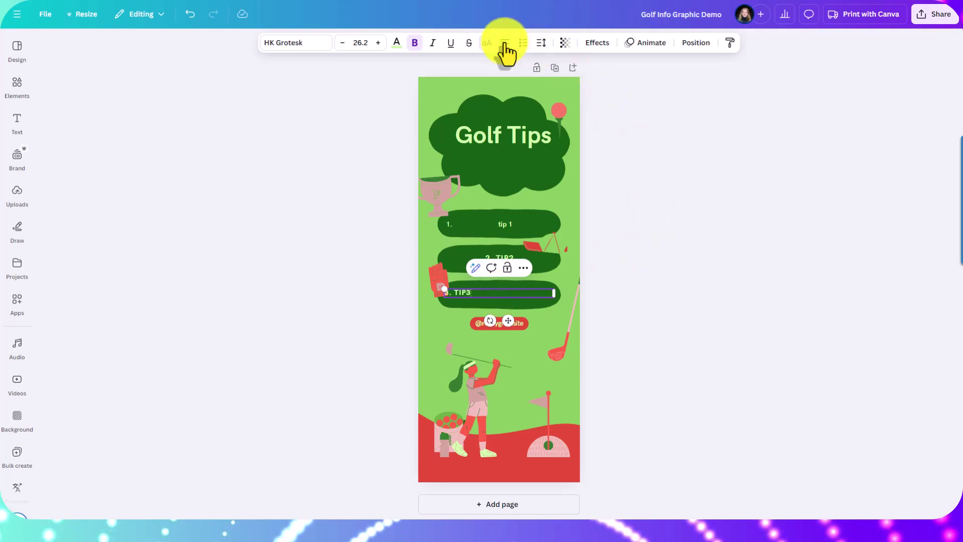
left_click(493, 255)
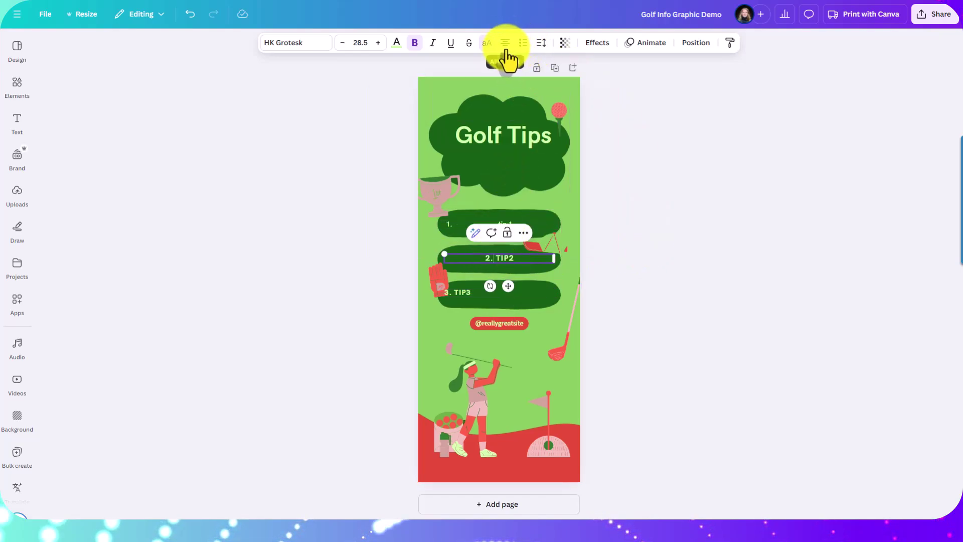
left_click(685, 242)
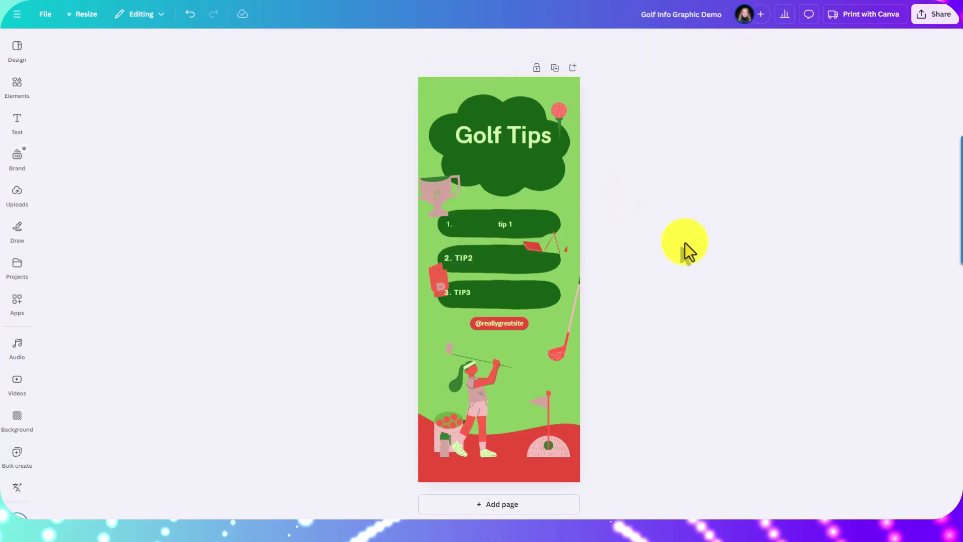
left_click(509, 227)
left_click(509, 227)
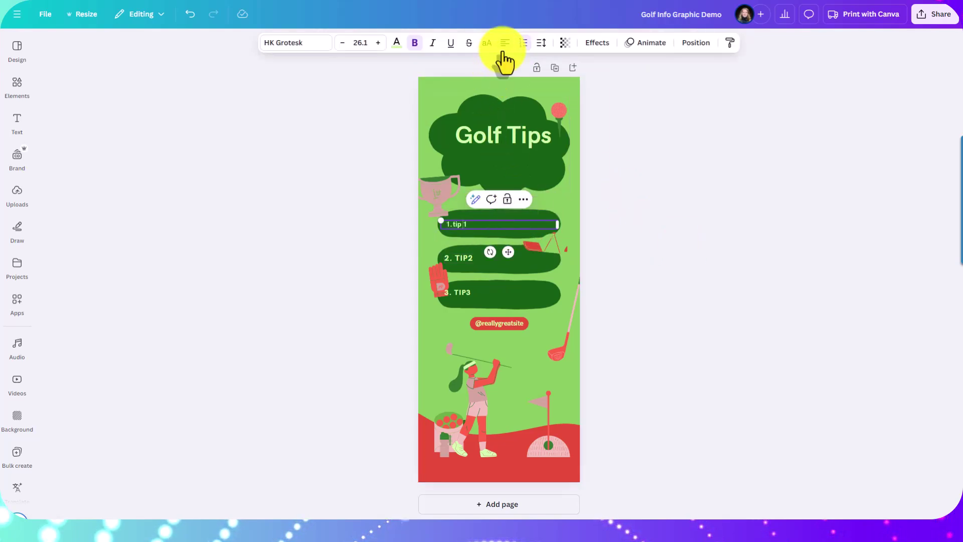
left_click(692, 266)
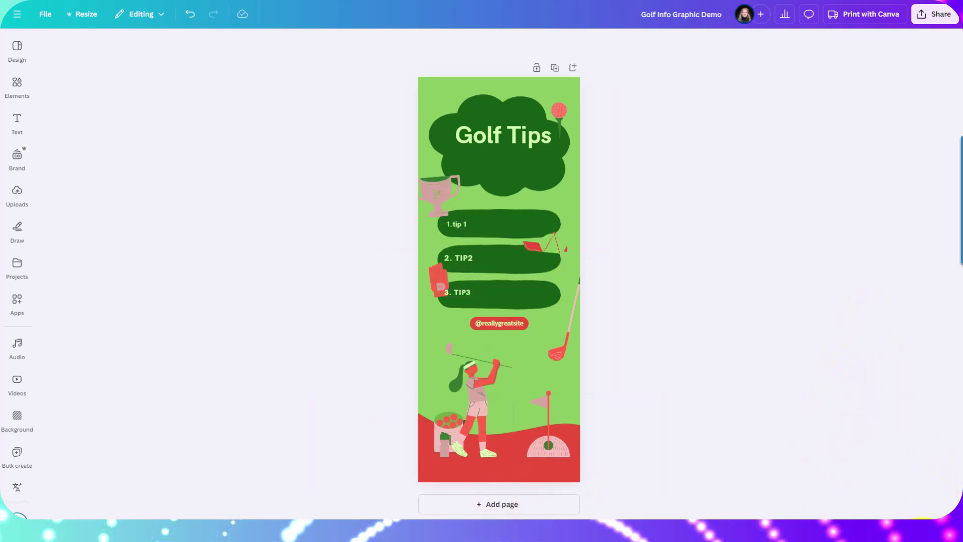
Step: Preview the infographic in full screen, return to the editor and deselect the page
left_click(927, 517)
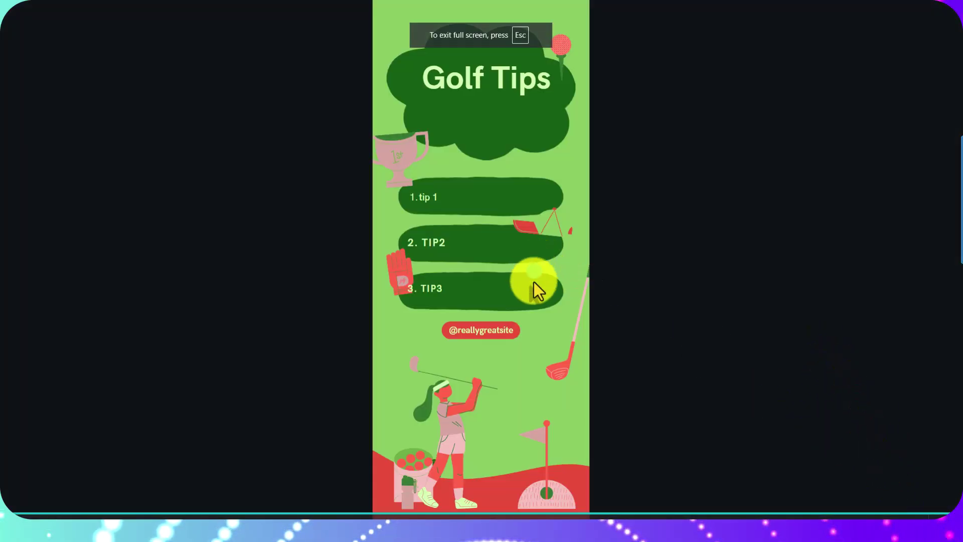
left_click(933, 512)
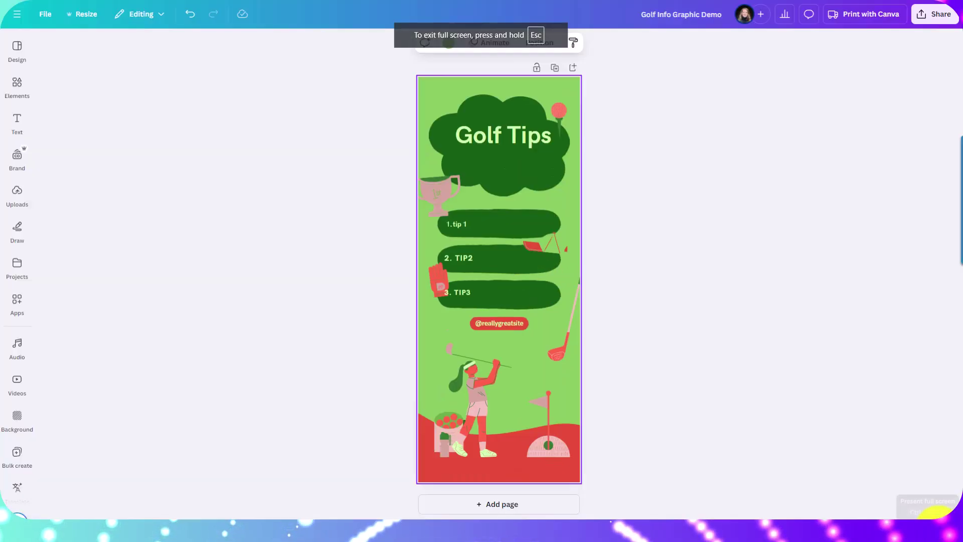
left_click(806, 168)
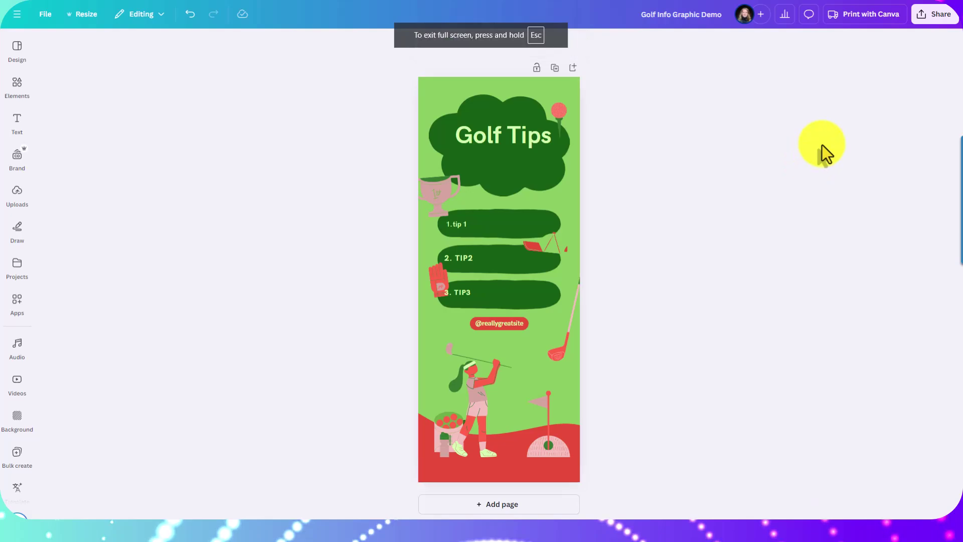
Step: Start sharing the finished infographic design to Google Classroom
left_click(936, 15)
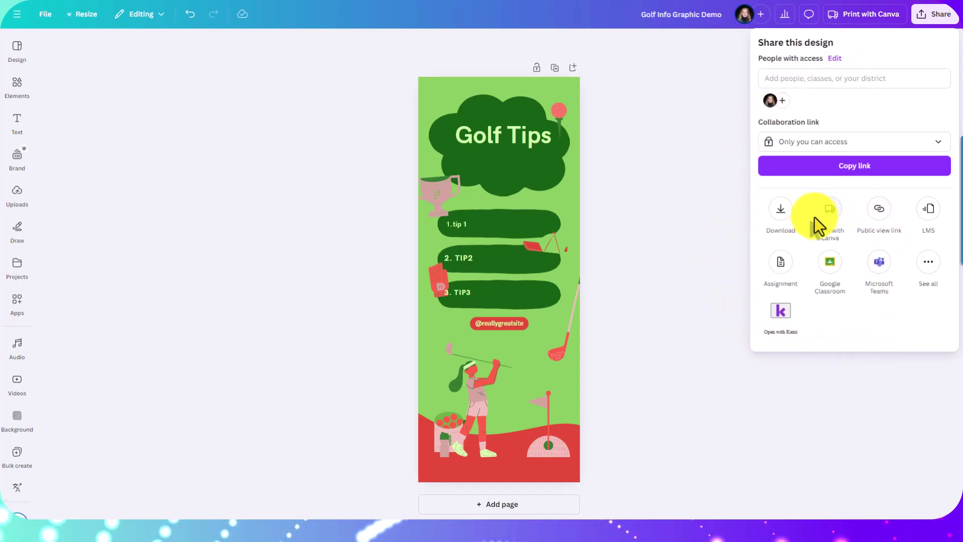
left_click(830, 271)
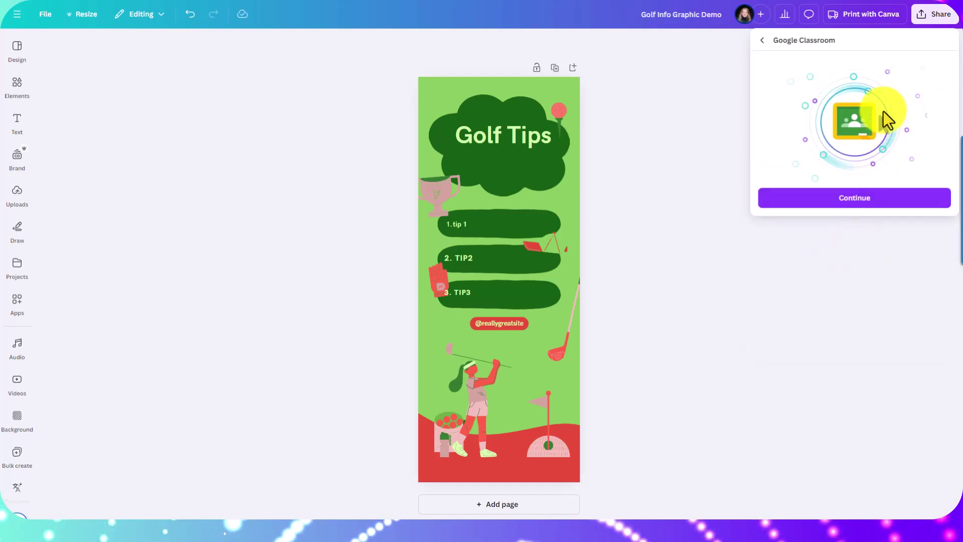
left_click(867, 206)
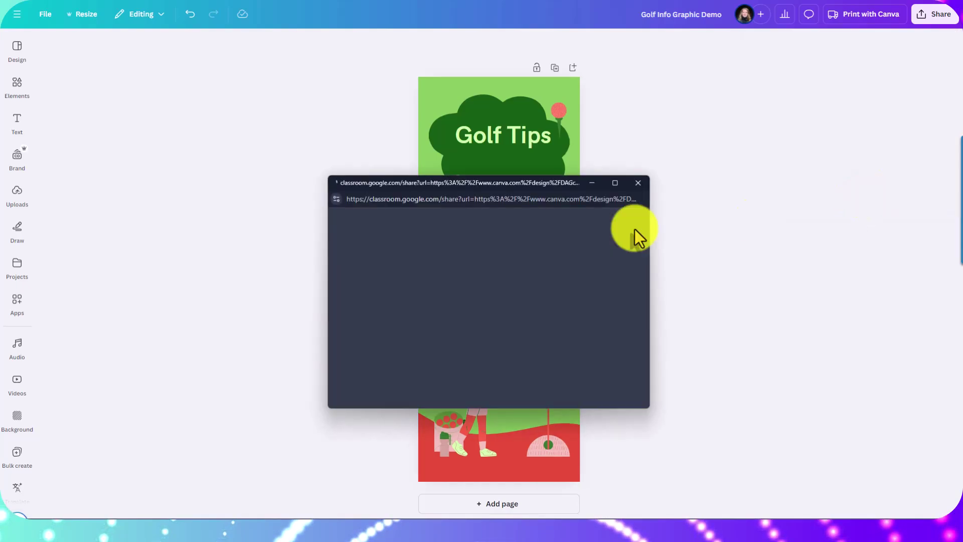
Step: Share to the class FBLA 24-25 with the Create assignment action and continue to the assignment form
left_click(526, 314)
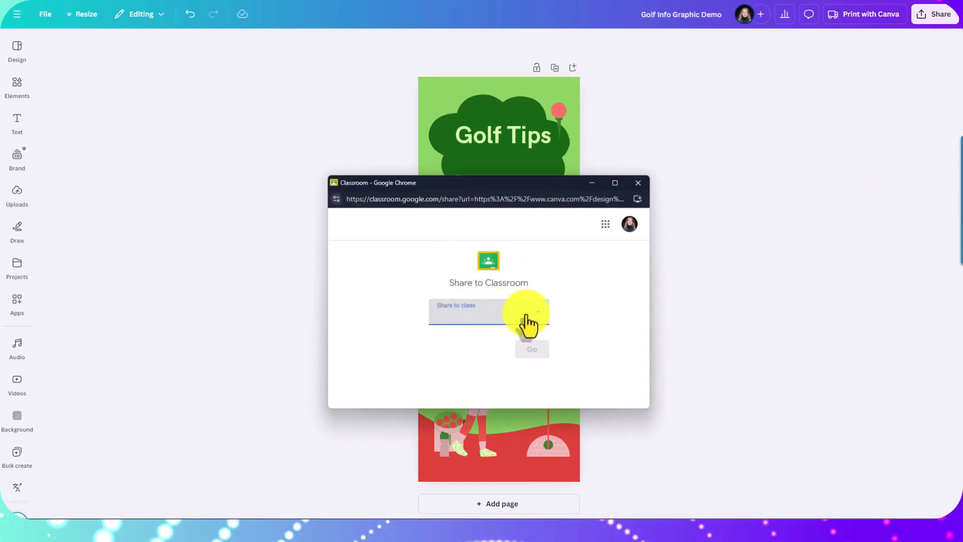
left_click(527, 321)
scroll(526, 276, "down", 1)
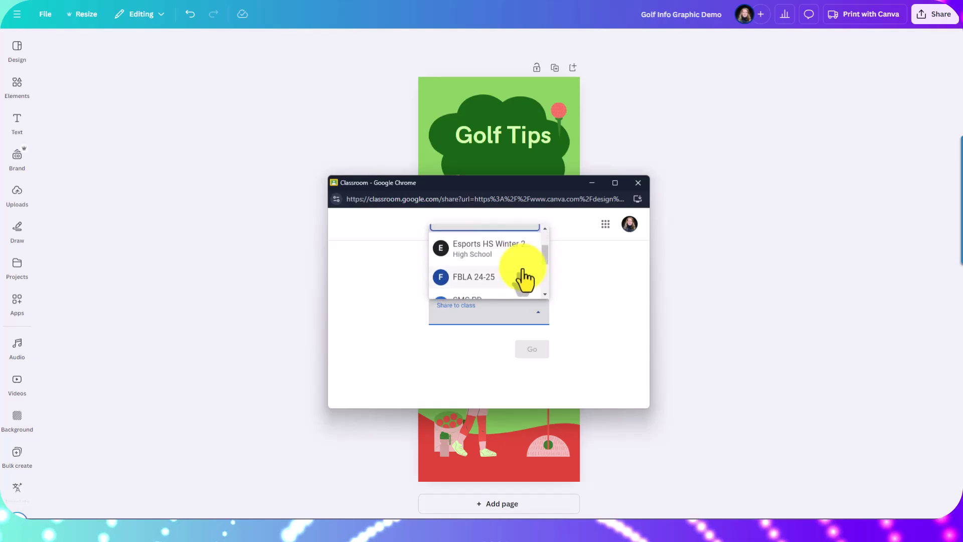
left_click(508, 279)
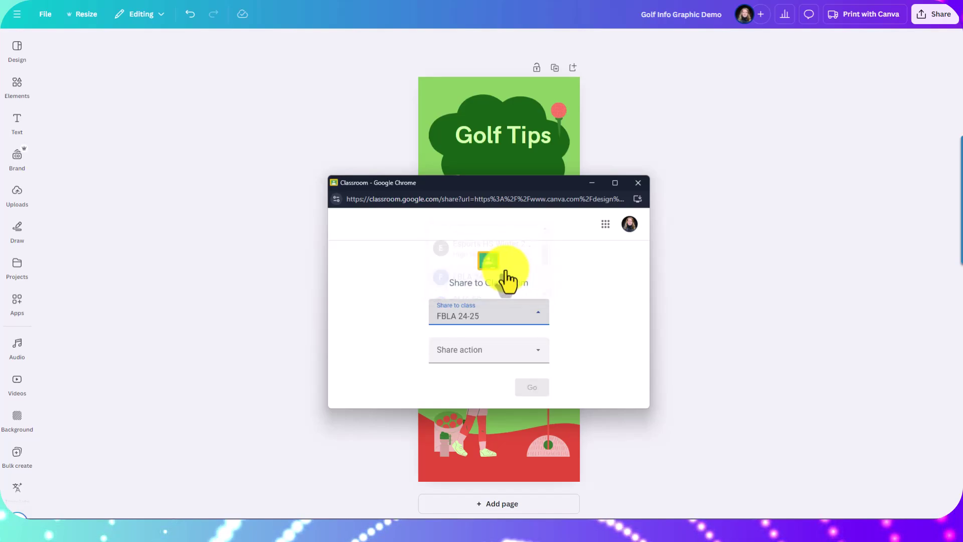
left_click(502, 350)
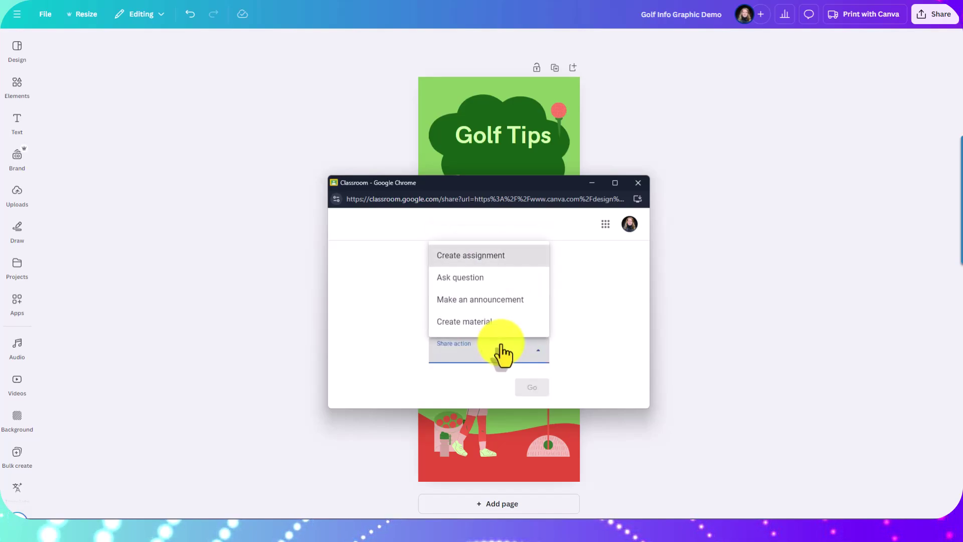
left_click(492, 257)
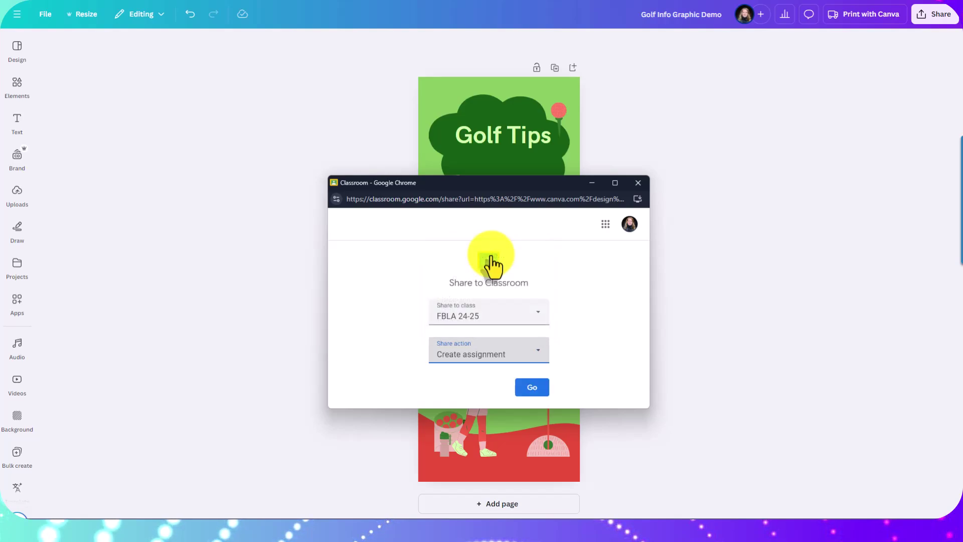
left_click(535, 392)
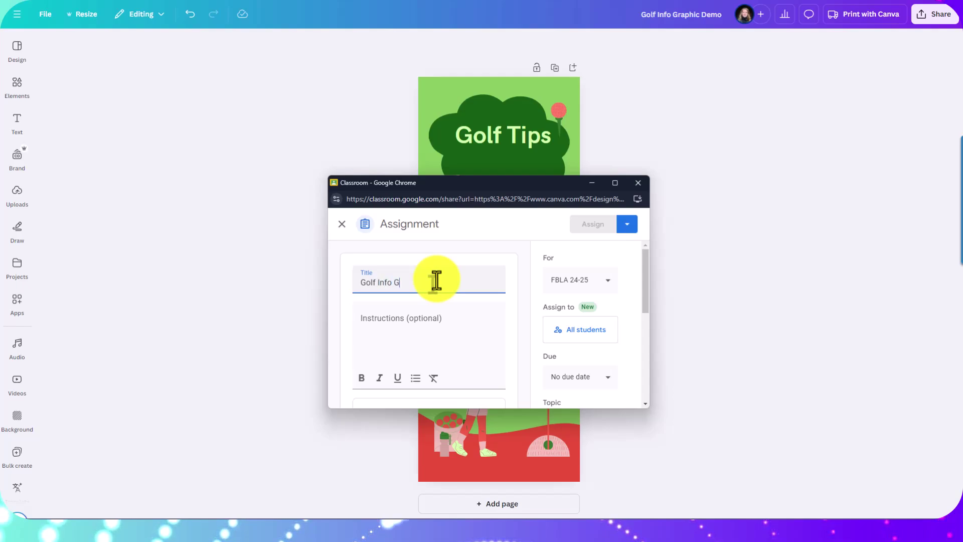
Step: Title the assignment "Golf Info Graphic" and enter the instructions "Create an infographic on the steps on how to putt."
type("hic")
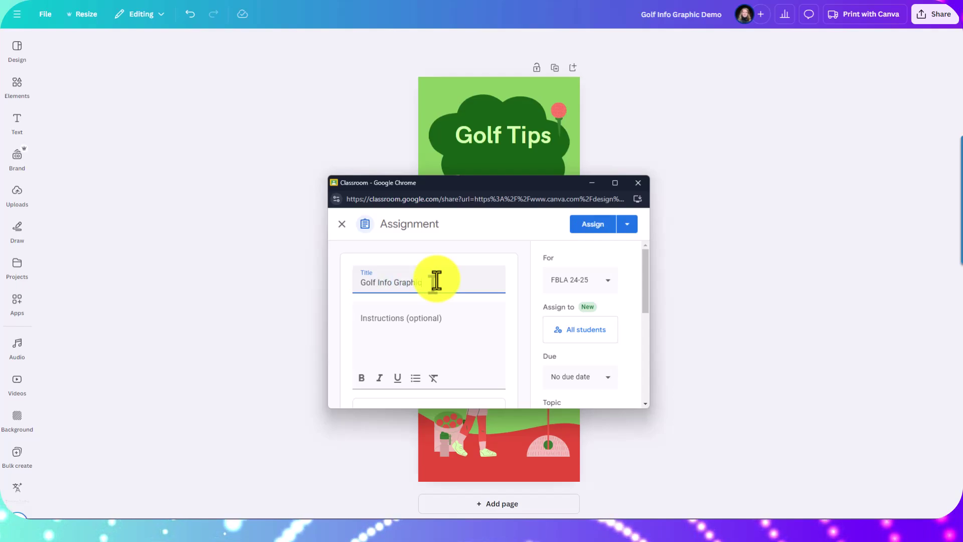
left_click(414, 317)
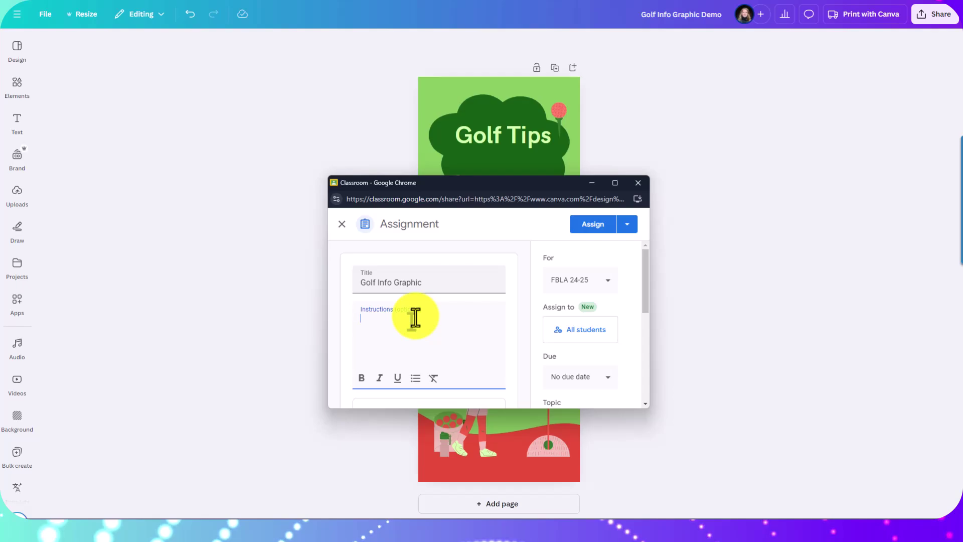
type("Create an")
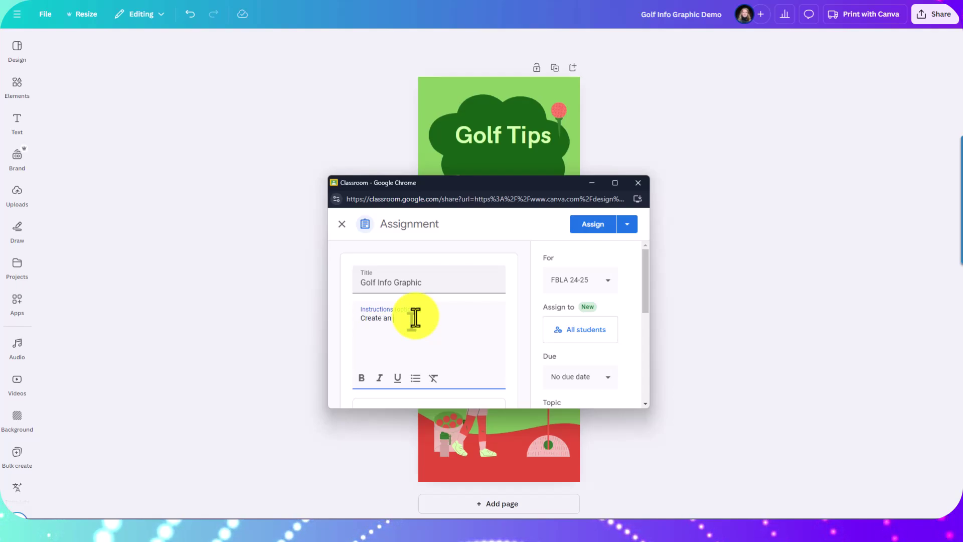
type(" infographic on the steps o")
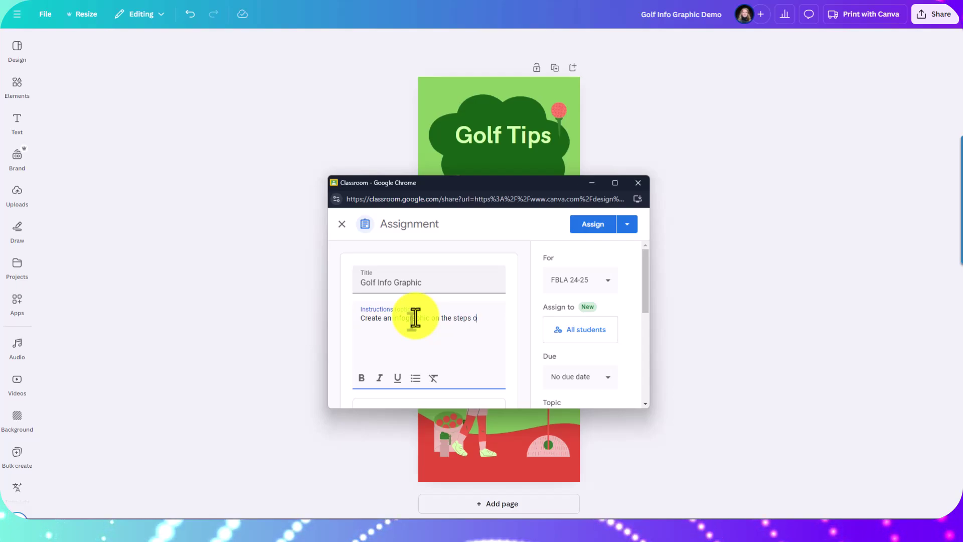
type("putt.")
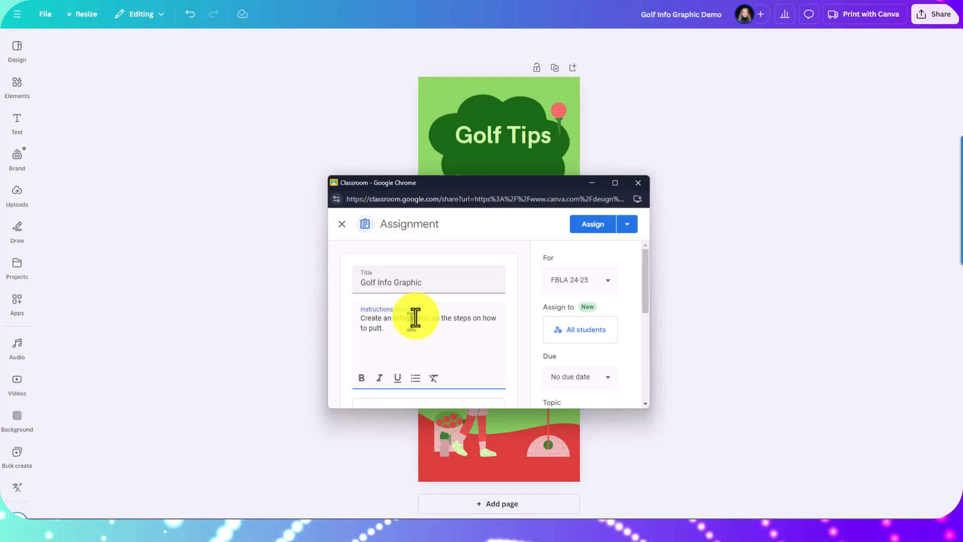
Step: Deselect all students and assign the work to just one chosen student from the class
scroll(415, 331, "down", 2)
scroll(562, 314, "up", 2)
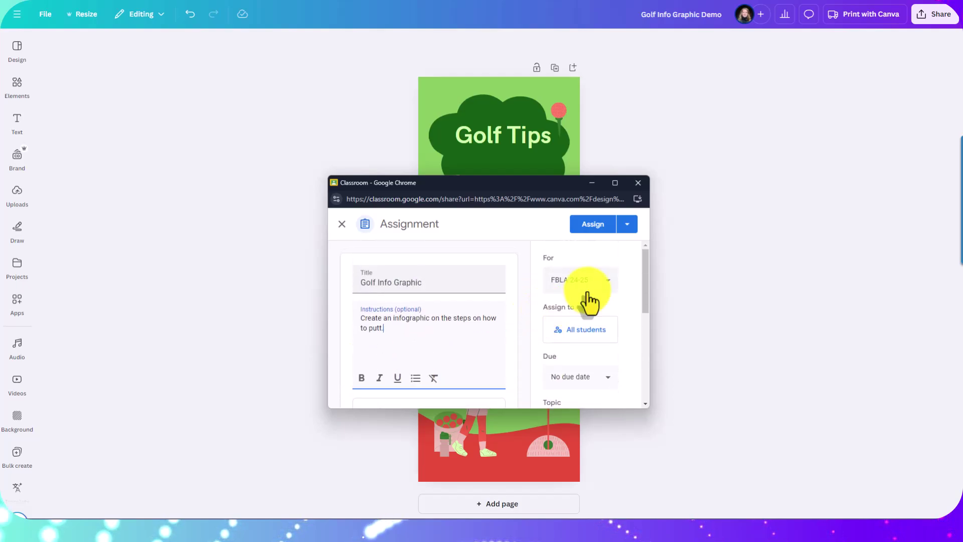
left_click(585, 329)
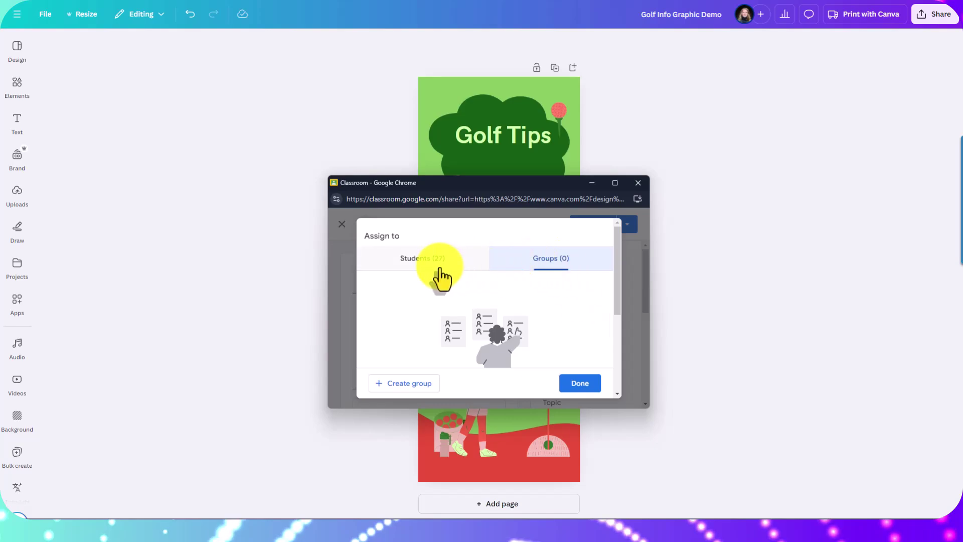
left_click(396, 266)
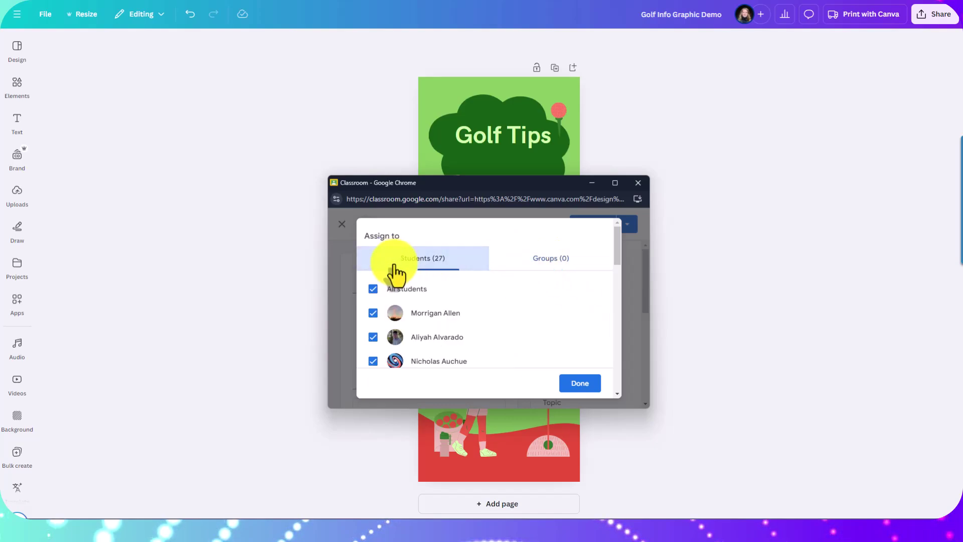
left_click(374, 290)
scroll(393, 319, "down", 5)
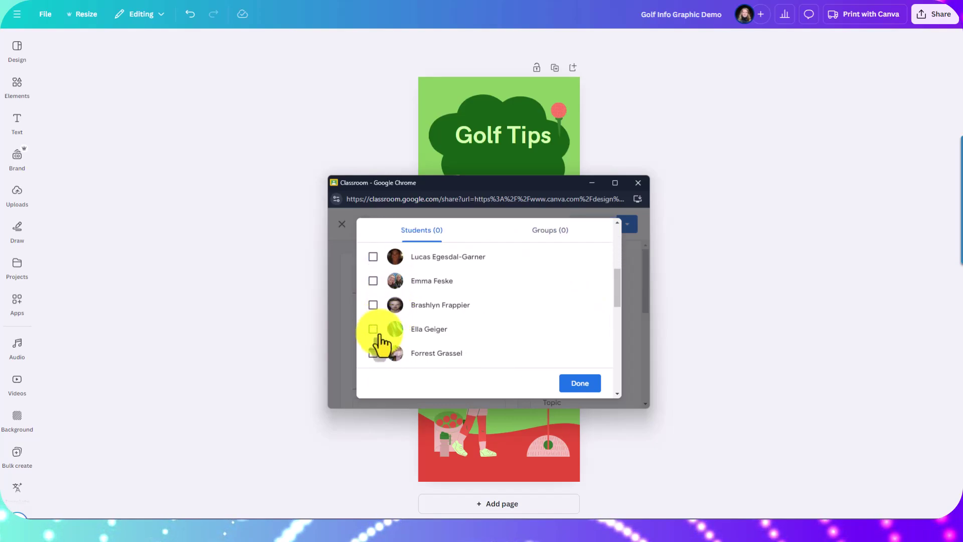
left_click(374, 353)
left_click(583, 384)
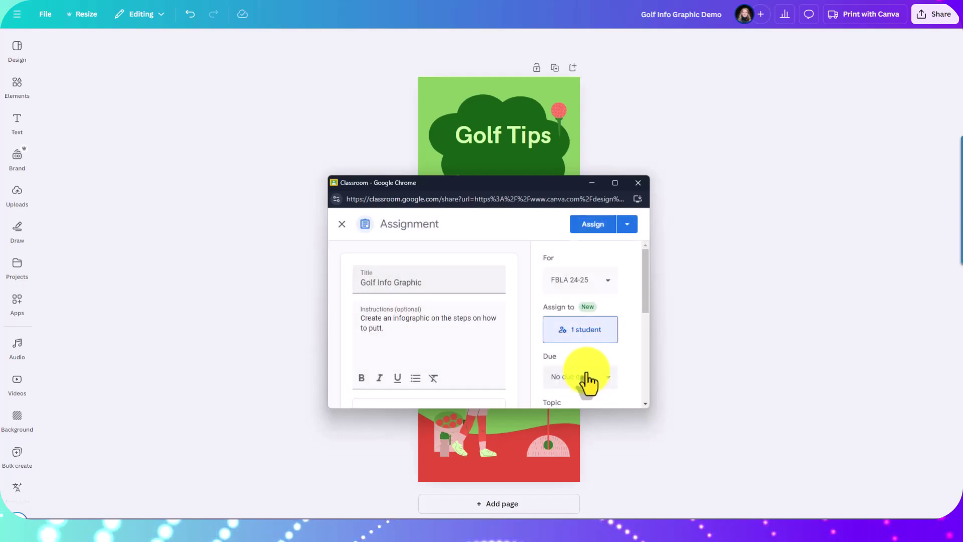
Step: Set the assignment's due date to 01/21/2025 without a time
scroll(596, 351, "down", 2)
left_click(599, 275)
left_click(545, 319)
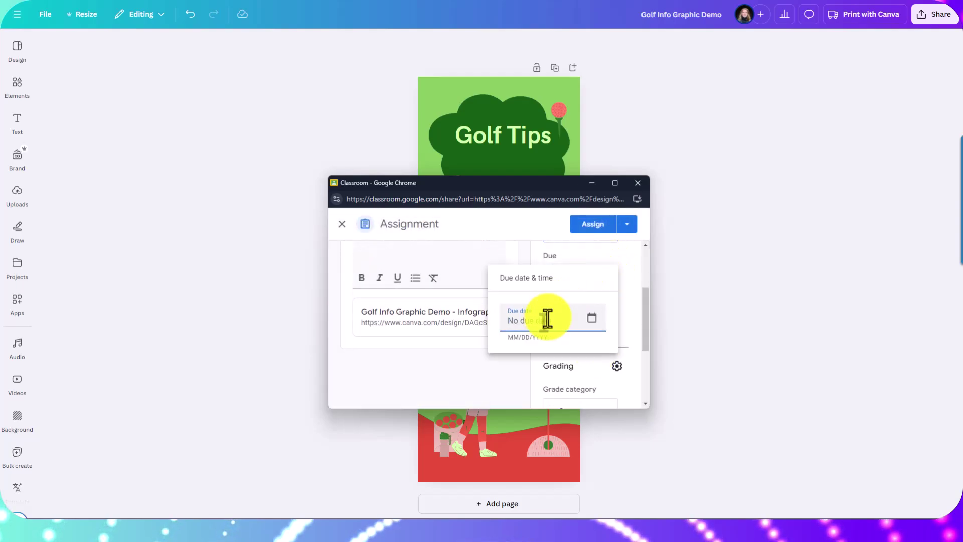
left_click(592, 318)
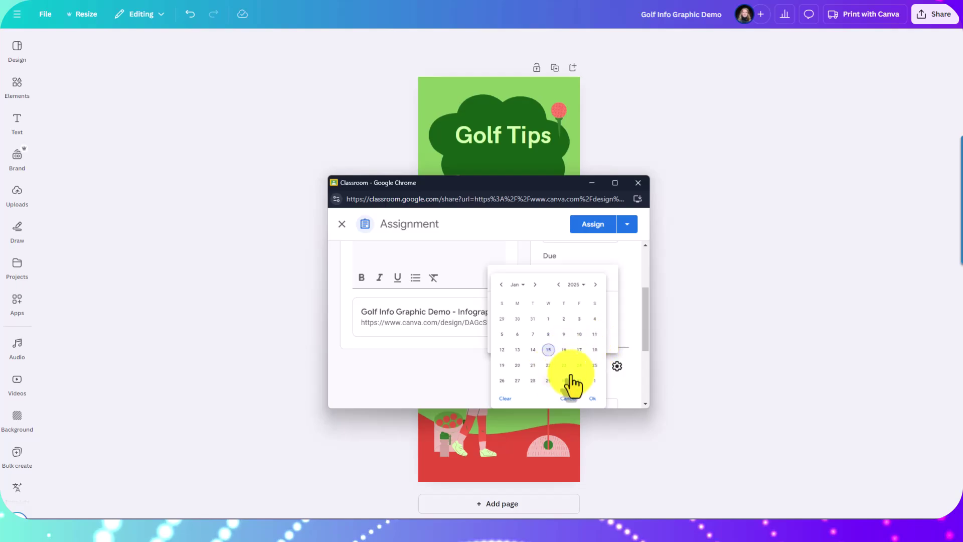
left_click(536, 365)
left_click(592, 399)
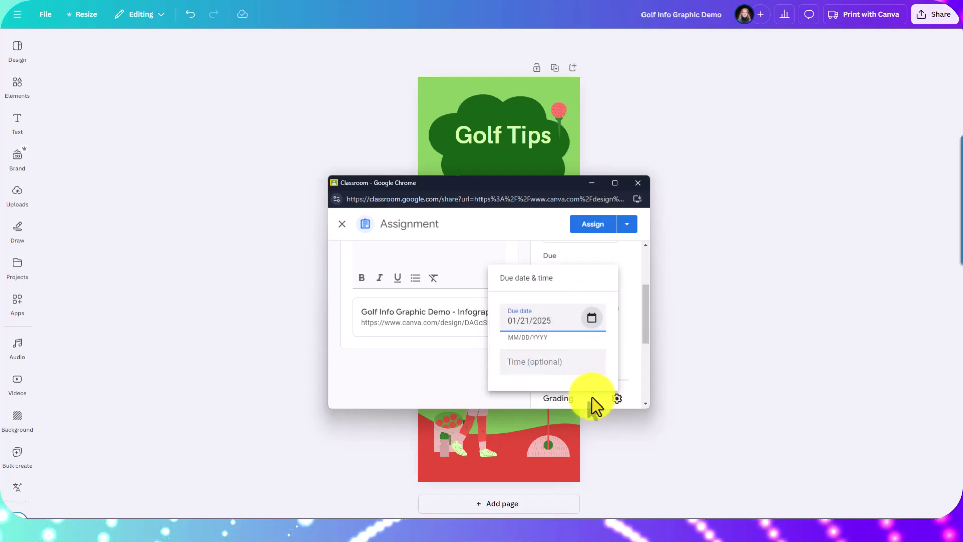
left_click(636, 326)
Step: File the assignment under the Competitive Events topic
scroll(621, 332, "down", 2)
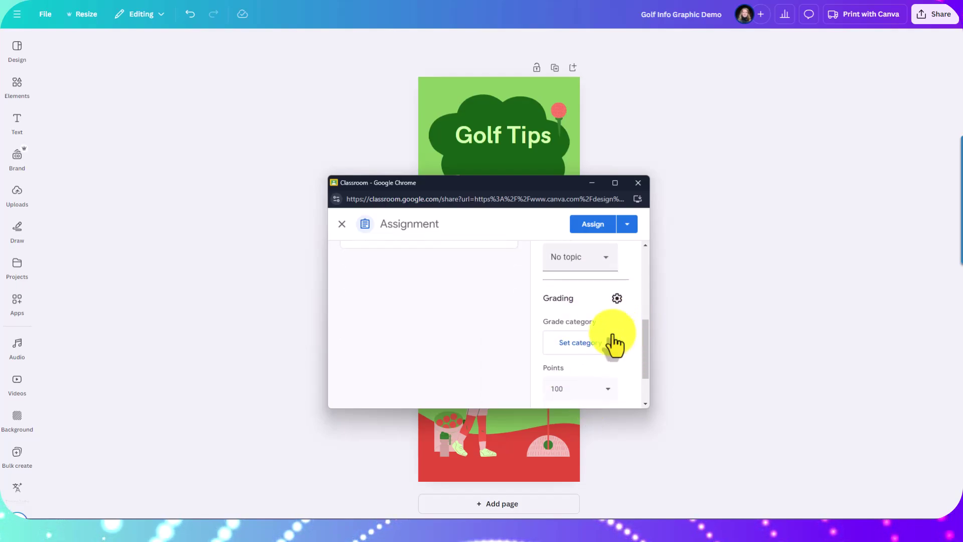
left_click(602, 266)
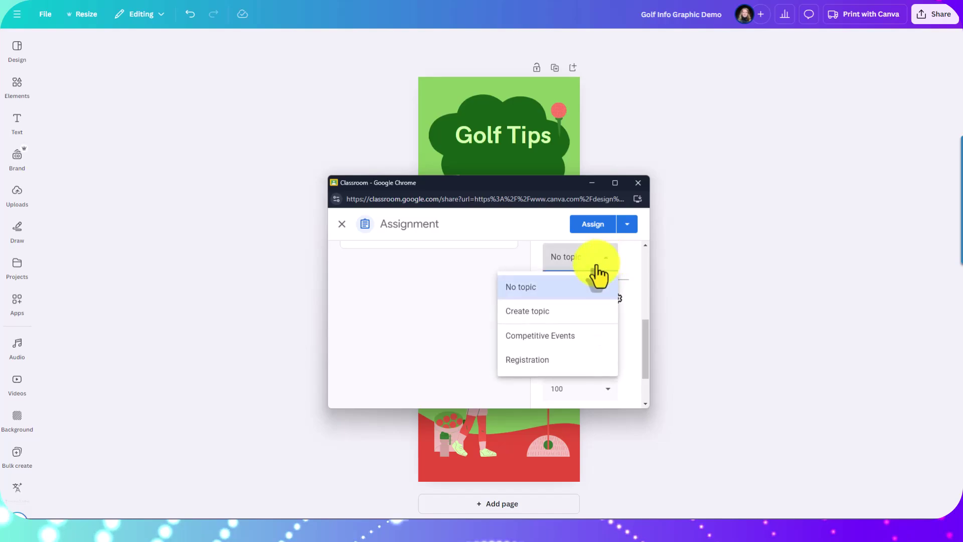
left_click(537, 336)
Step: Choose a points option for the assignment and post it to the class
scroll(609, 349, "down", 1)
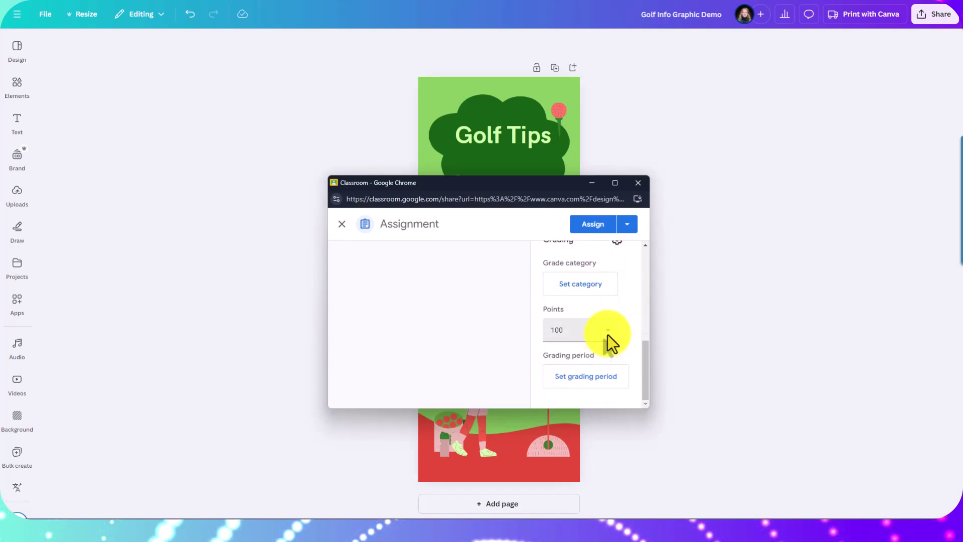
left_click(607, 332)
left_click(585, 365)
scroll(624, 301, "up", 5)
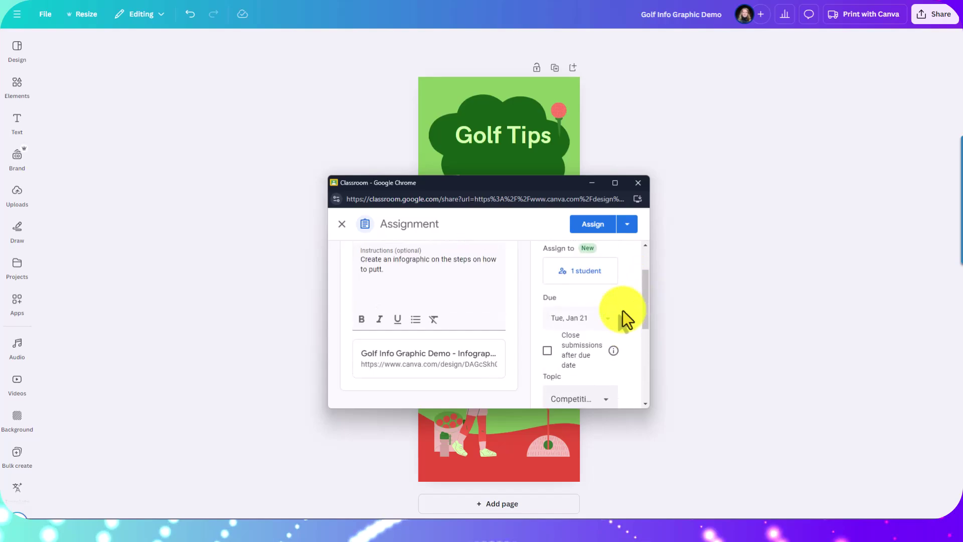
left_click(595, 227)
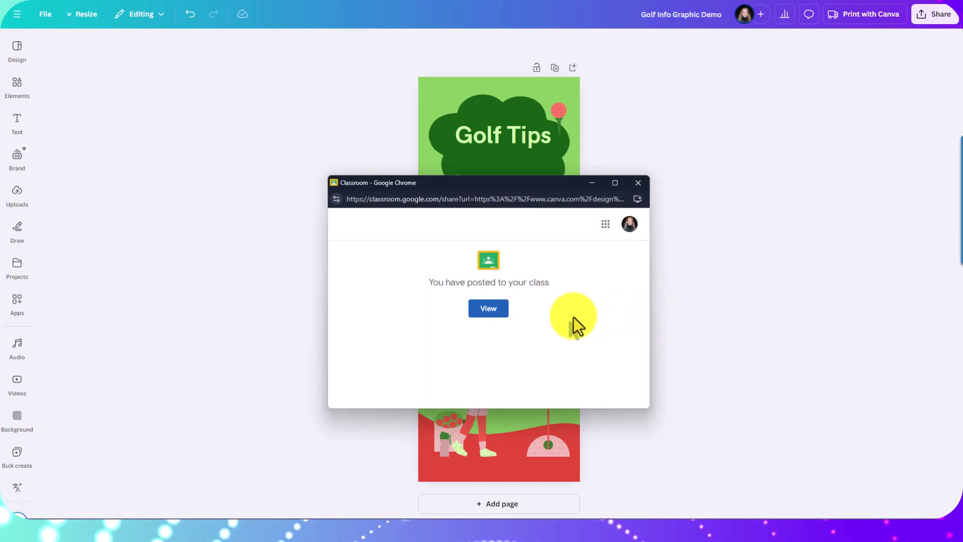
Step: View the posted class and find the Golf Info Graphic assignment under Competitive Events in its classwork
left_click(487, 308)
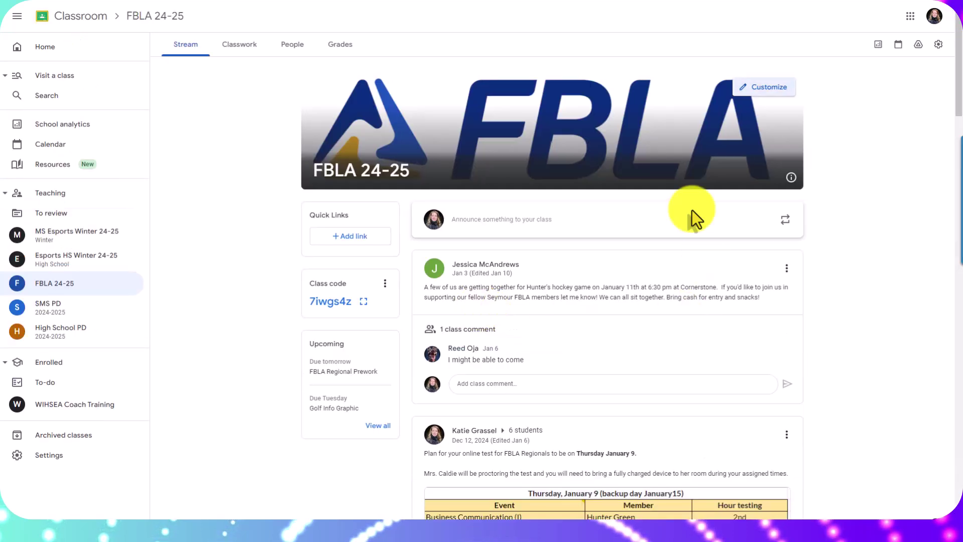
left_click(244, 52)
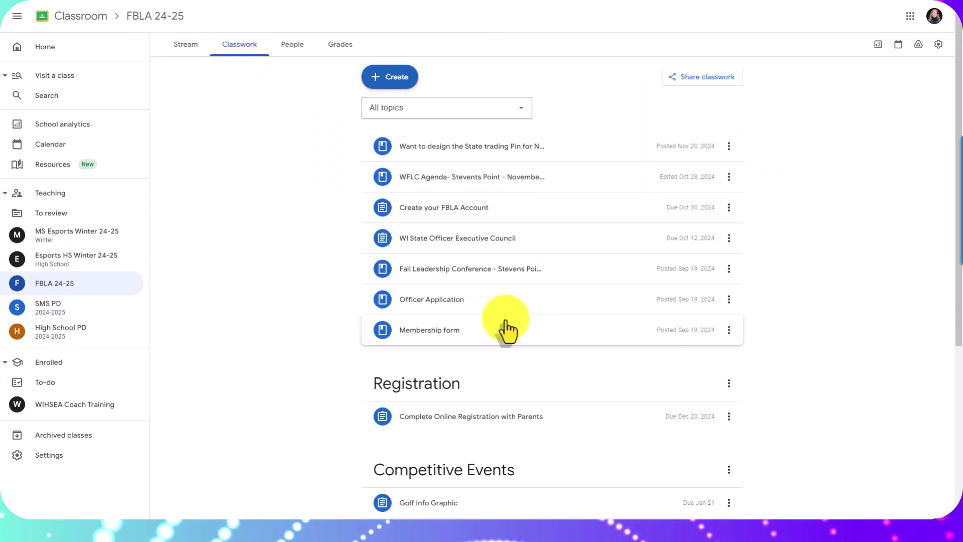
scroll(500, 374, "down", 1)
scroll(500, 374, "down", 3)
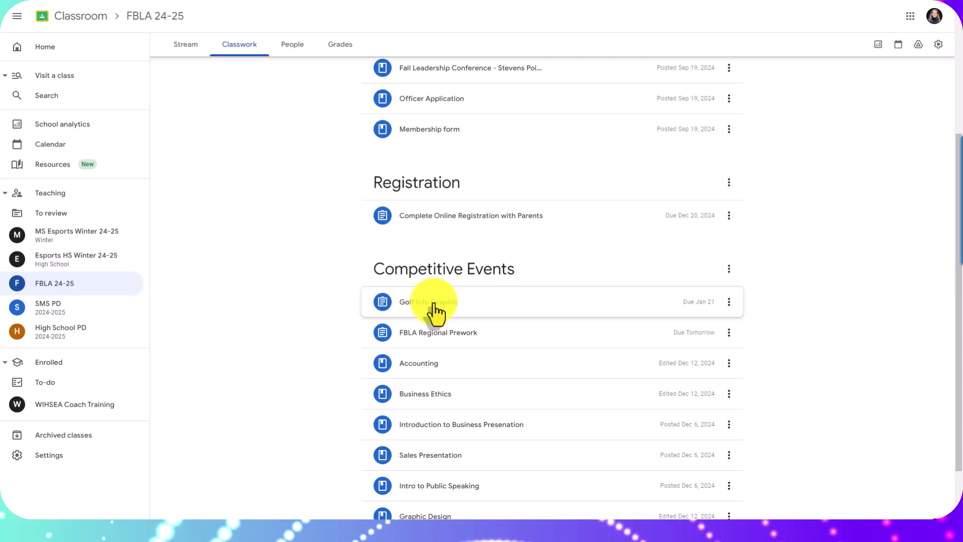
Step: Switch to the student's browser window, show the FBLA 24-25 class, and close the Canva Projects page
key("F11")
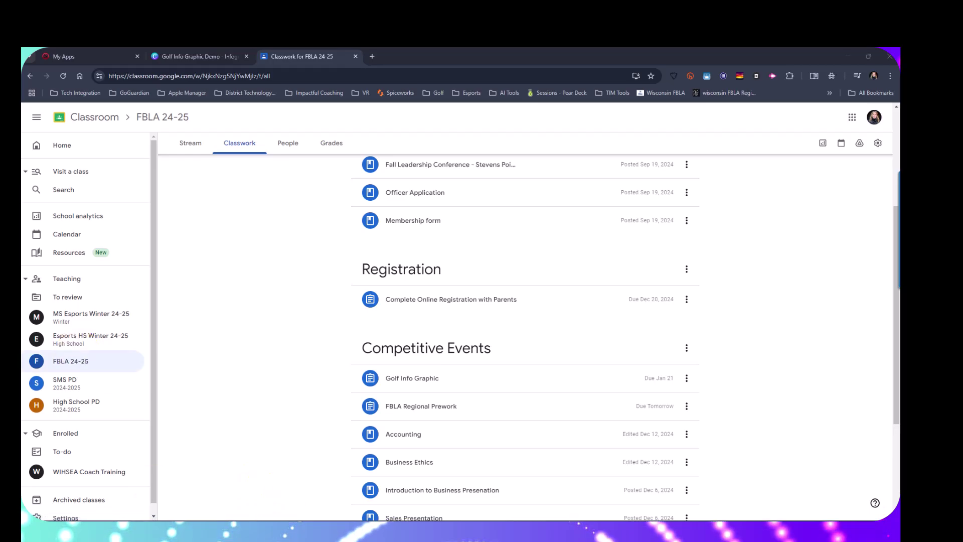
mouse_move(461, 520)
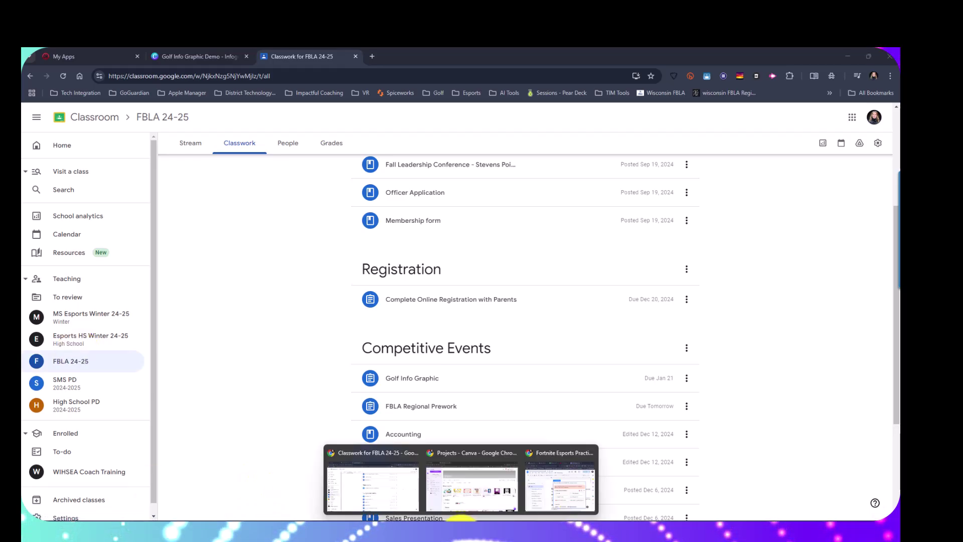
left_click(470, 489)
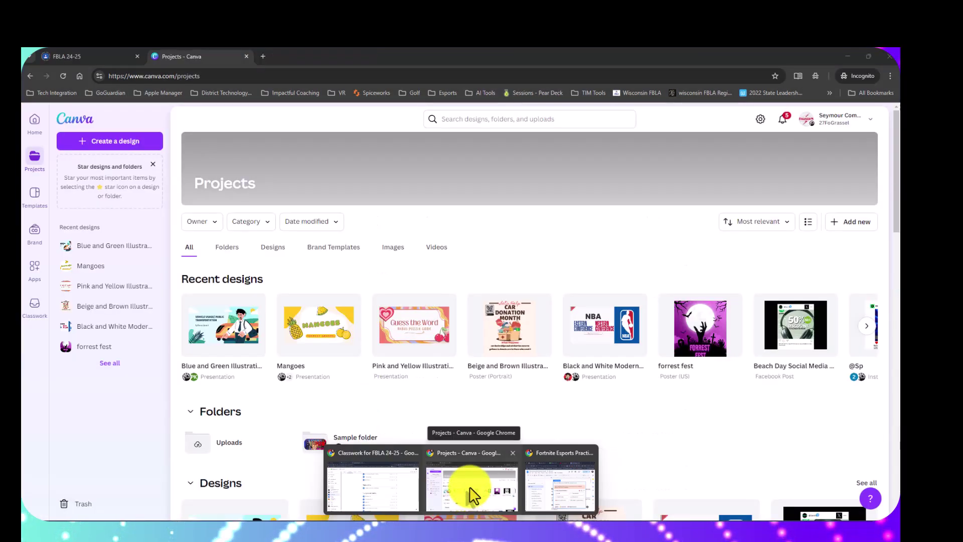
left_click(104, 60)
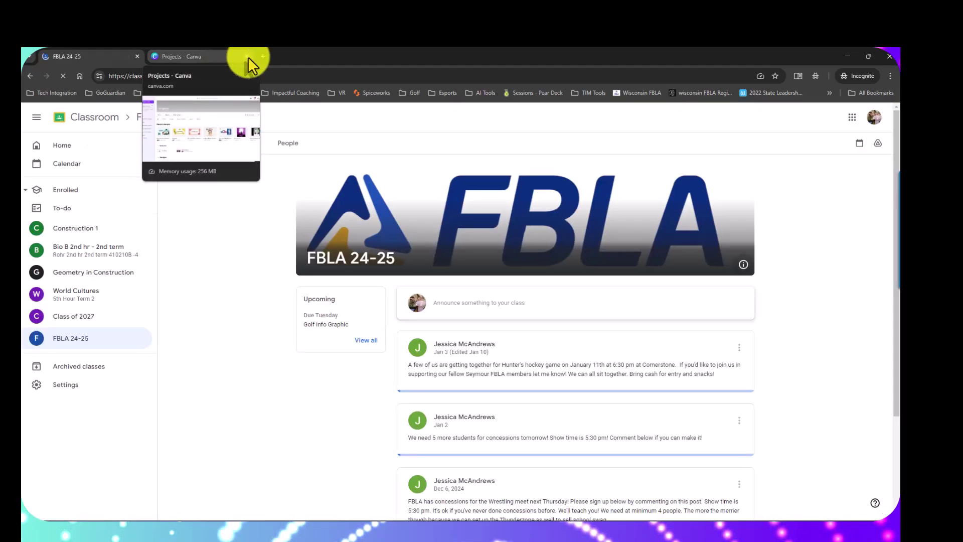
left_click(247, 56)
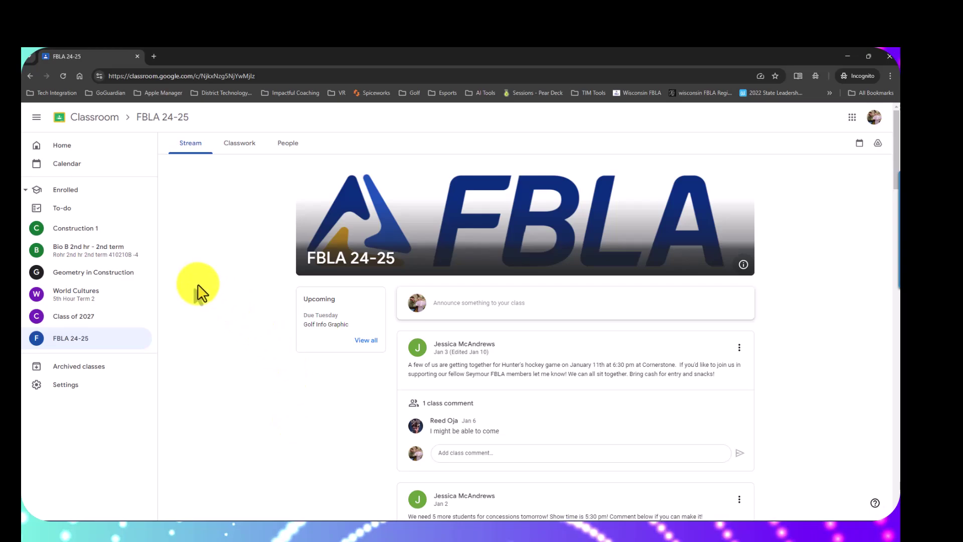
Step: Open the student's classwork list and expand the Golf Info Graphic assignment under Competitive Events
scroll(240, 346, "down", 4)
scroll(233, 346, "up", 4)
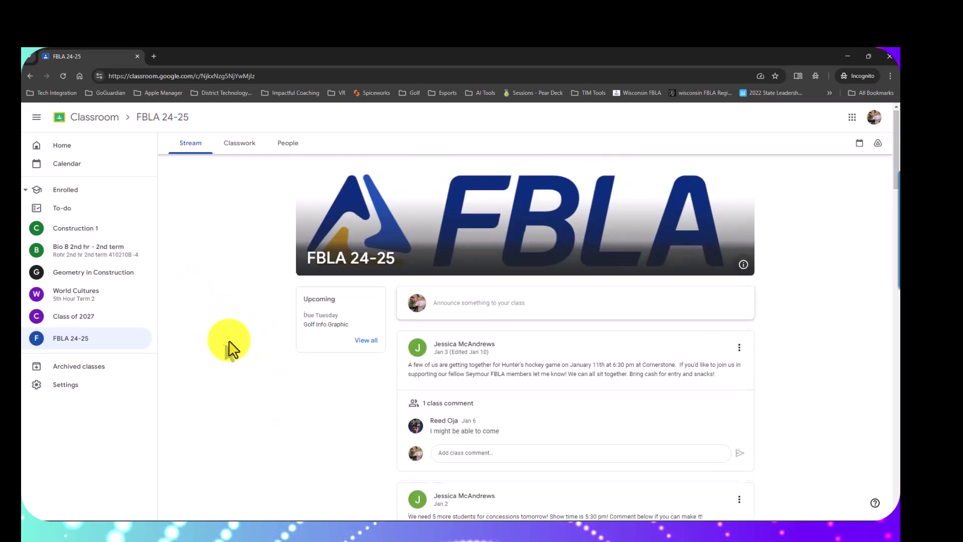
left_click(238, 146)
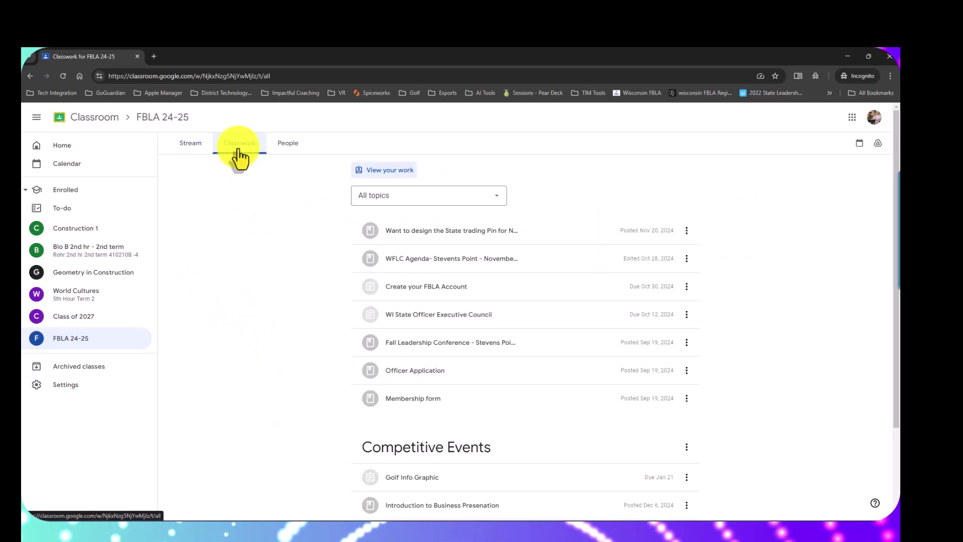
scroll(241, 346, "down", 2)
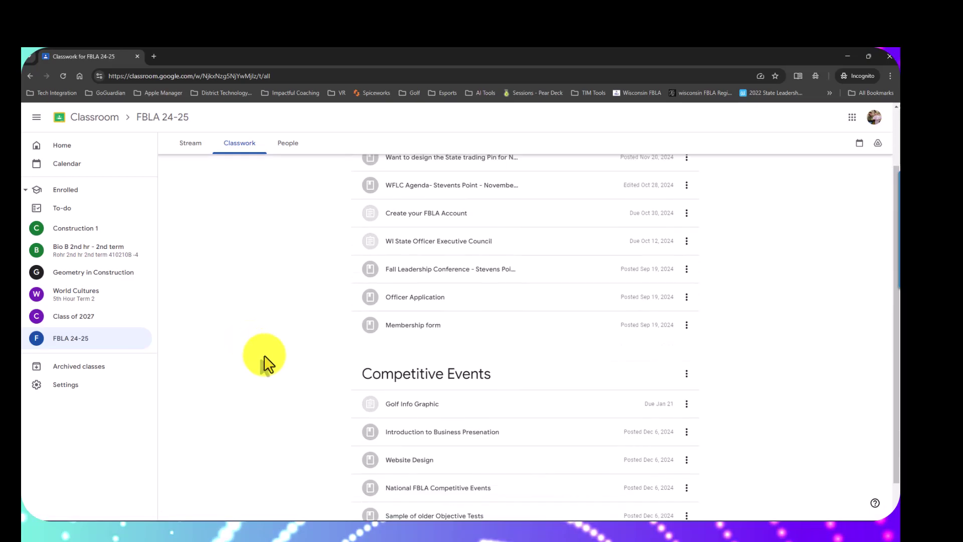
left_click(414, 396)
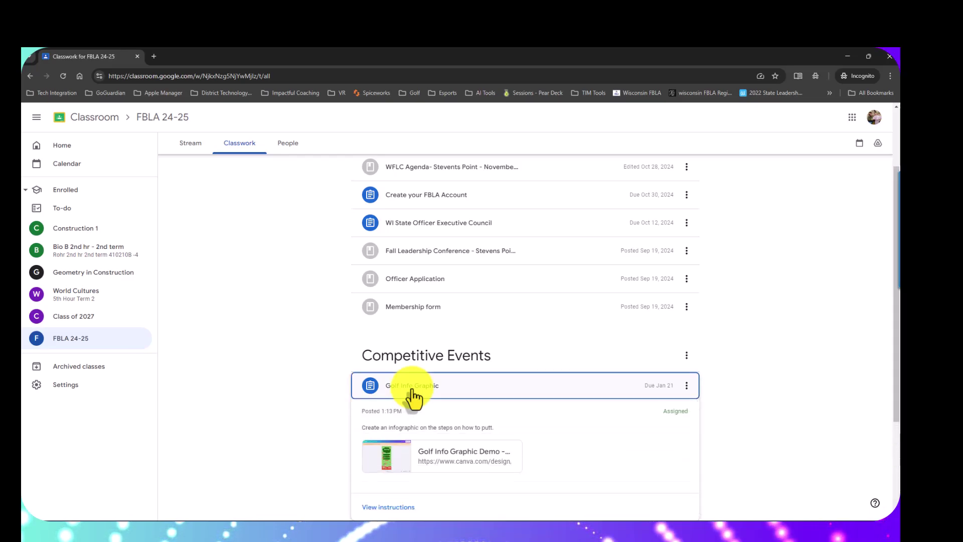
scroll(409, 397, "down", 2)
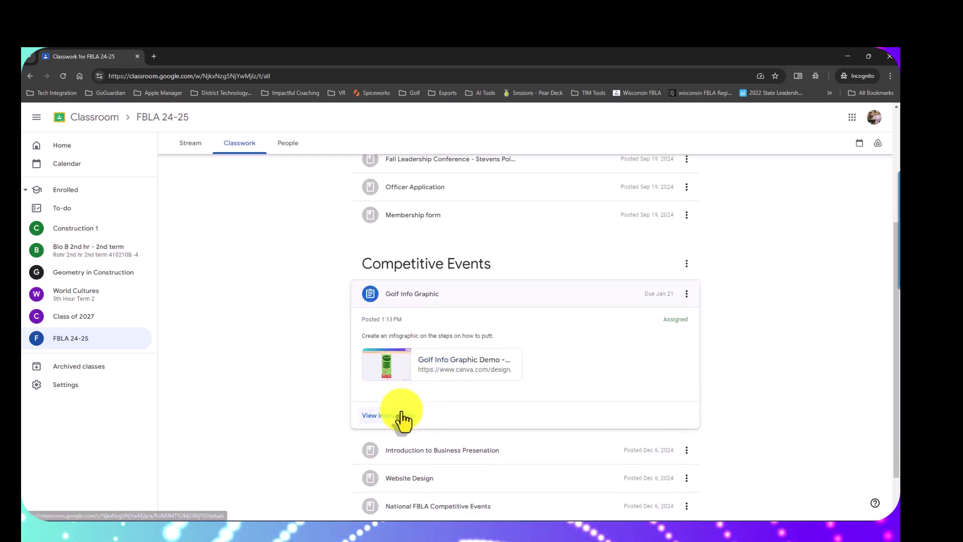
Step: View the assignment's instructions and create a new design from its attached Golf Info Graphic Demo template
left_click(401, 416)
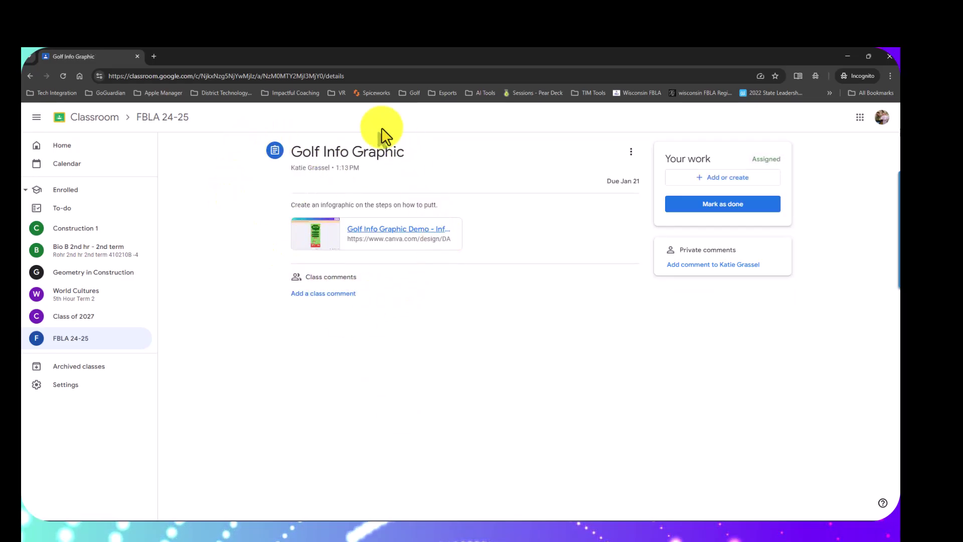
left_click(394, 241)
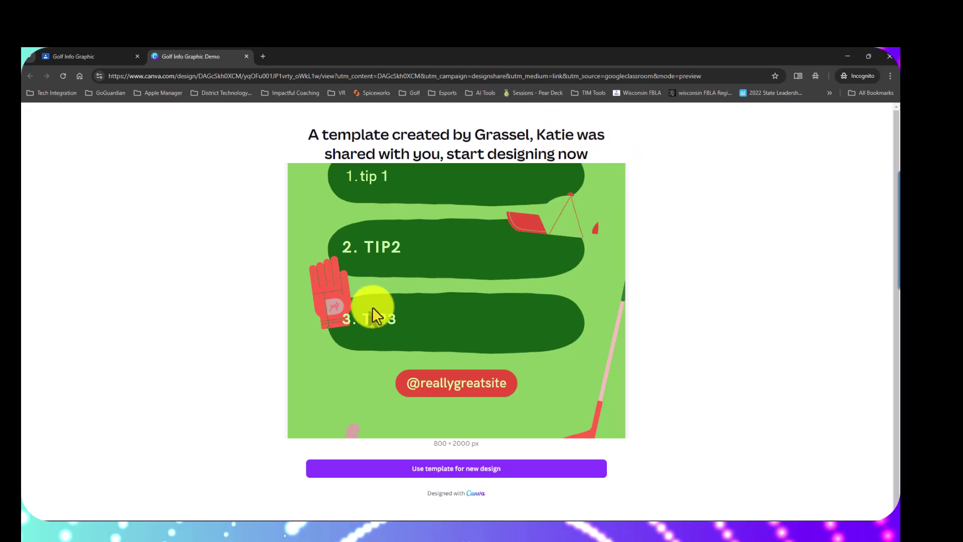
left_click(481, 470)
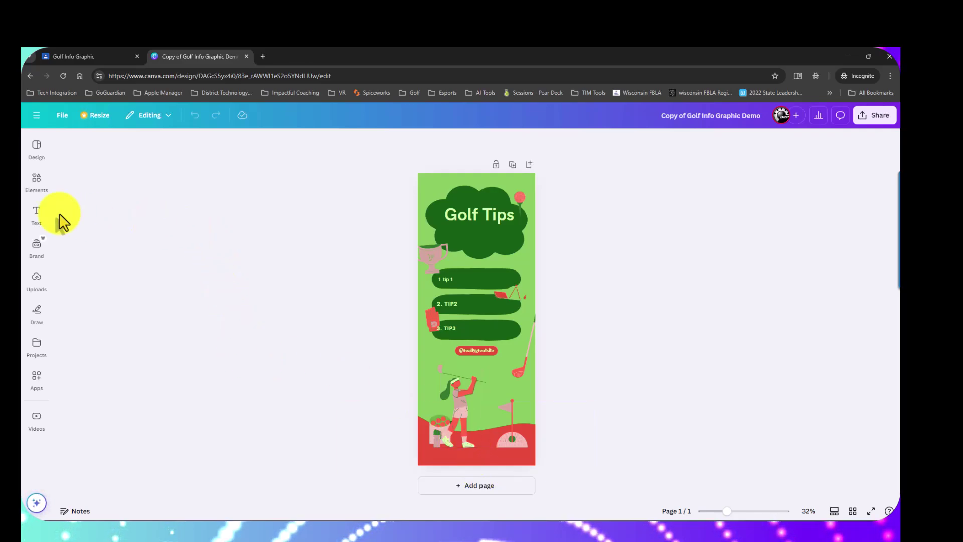
Step: Apply the brown Roxborough and Montserrat style combination to the copied infographic
left_click(46, 176)
left_click(35, 150)
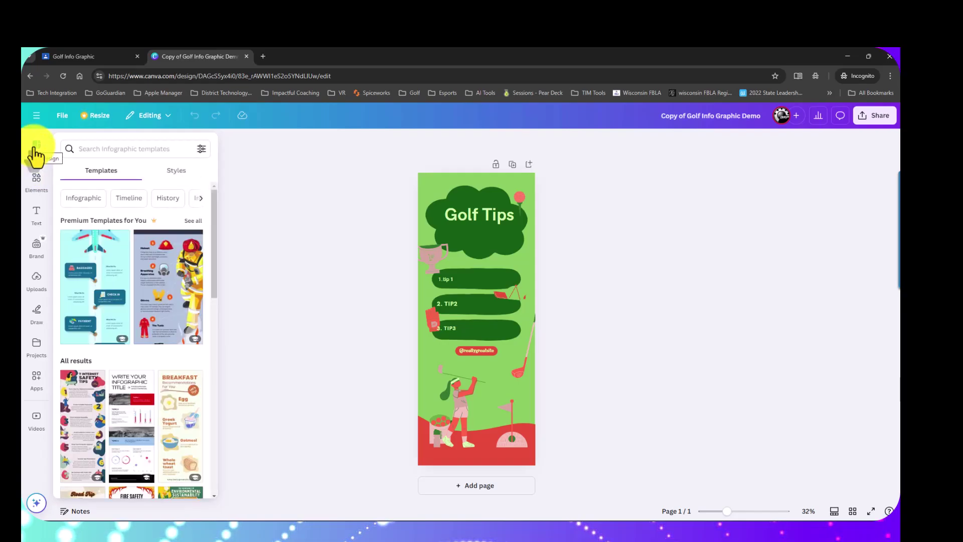
left_click(174, 176)
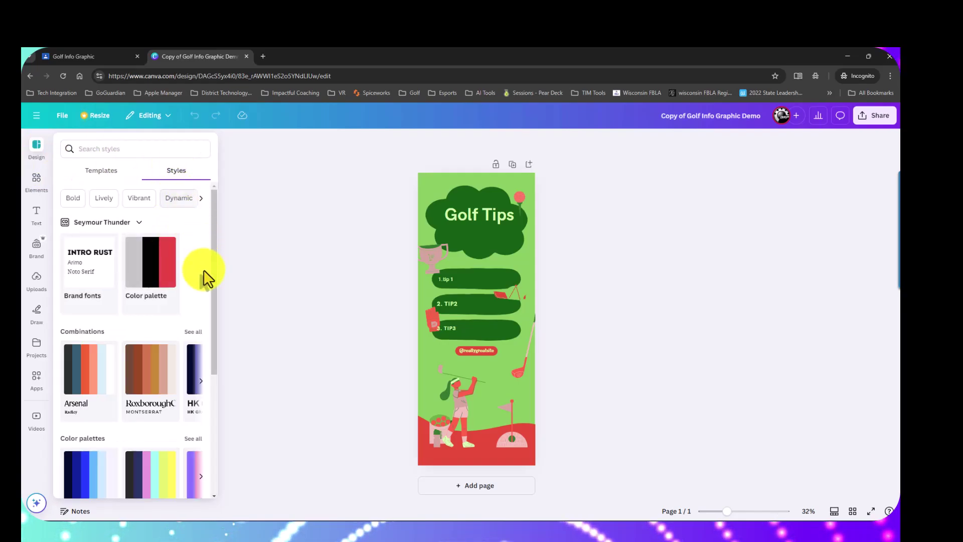
left_click(195, 334)
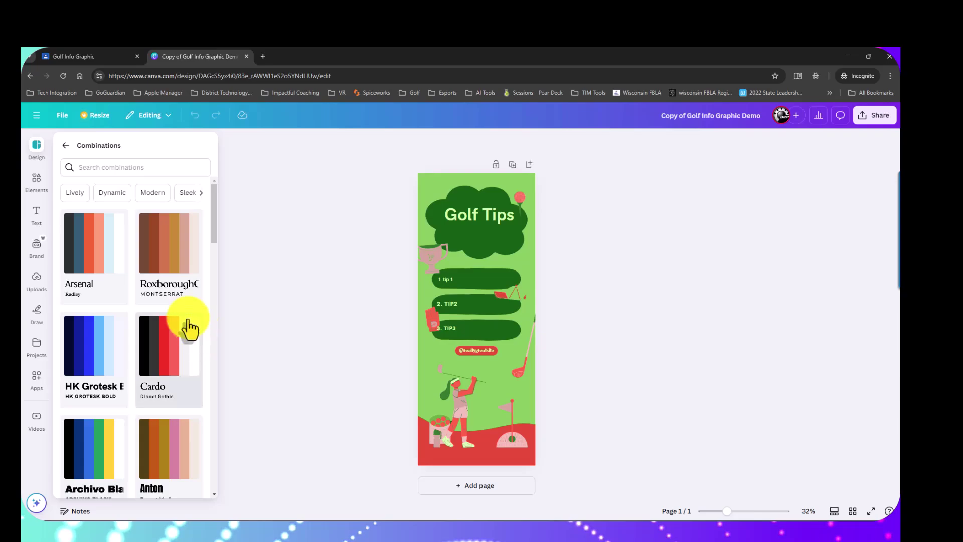
left_click(169, 251)
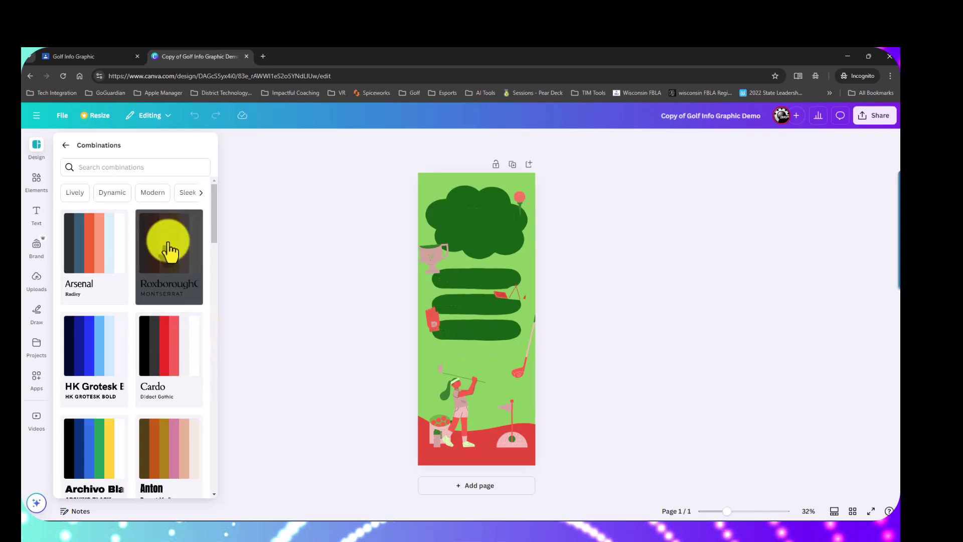
left_click(169, 251)
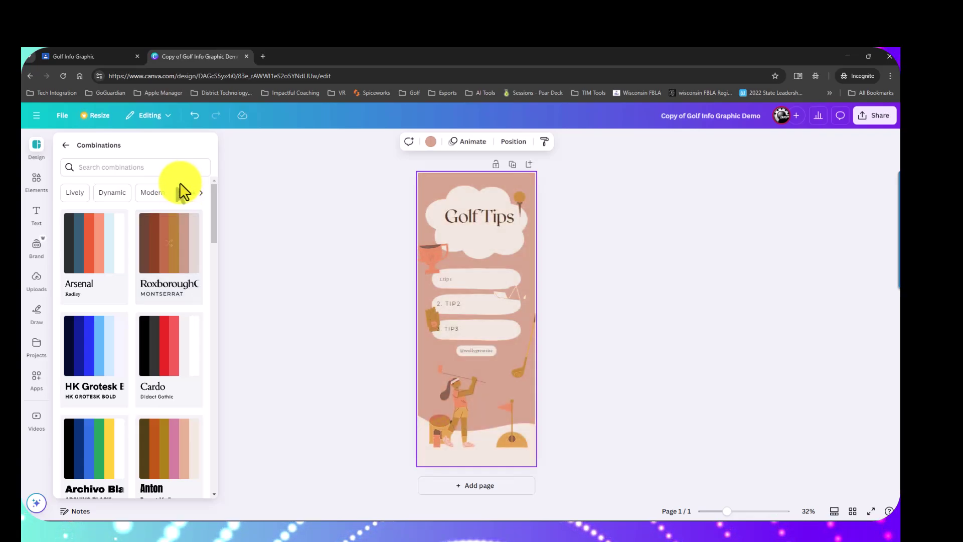
Step: Apply the Caveat and Muli Black font set to the infographic
scroll(165, 243, "down", 1)
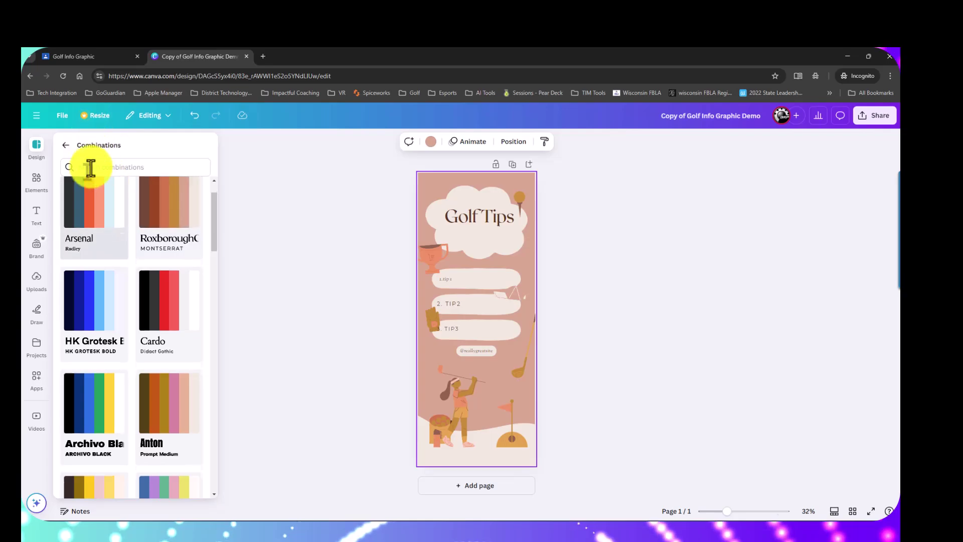
scroll(95, 181, "up", 1)
left_click(67, 146)
scroll(146, 387, "down", 1)
scroll(153, 374, "up", 1)
scroll(158, 384, "down", 4)
scroll(154, 377, "down", 2)
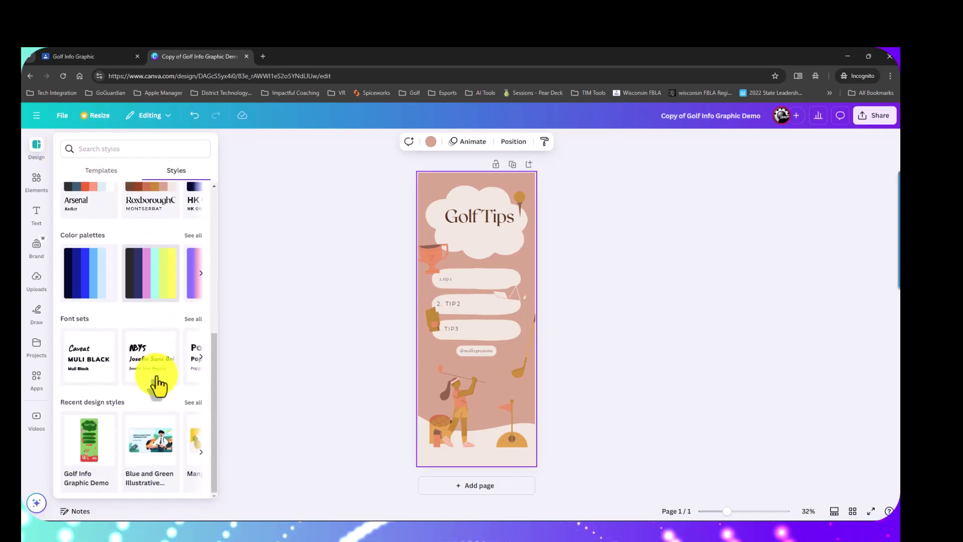
left_click(97, 373)
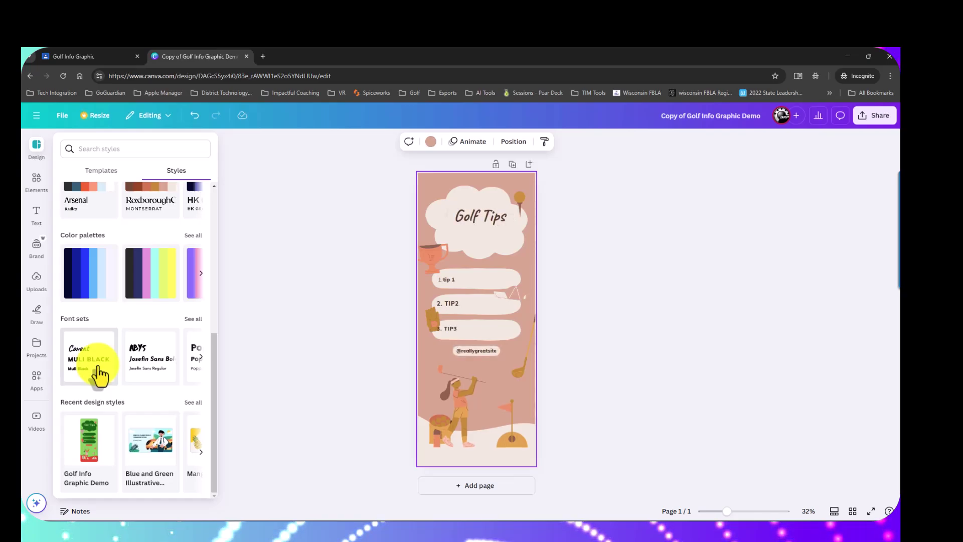
left_click(276, 281)
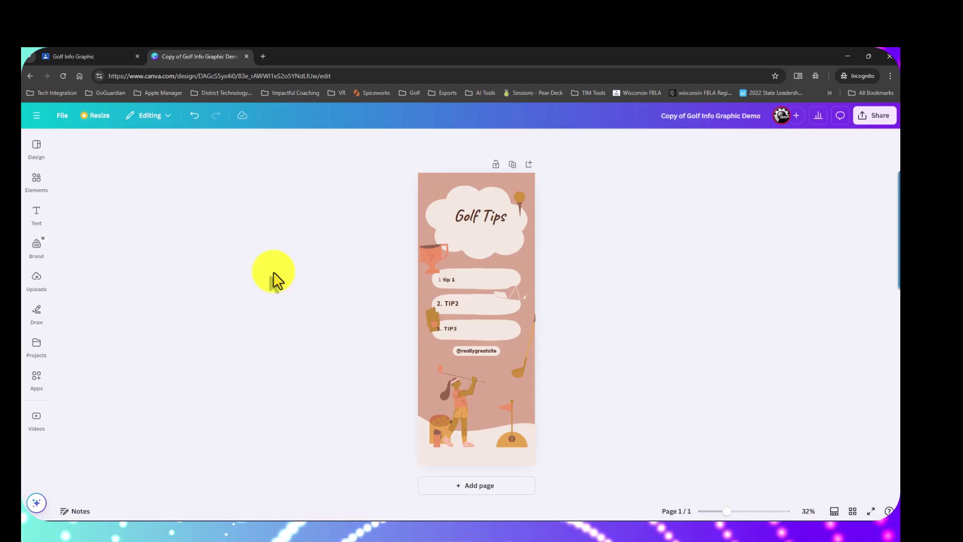
Step: Extend the infographic's title to read "Golf Tips for Putting"
left_click(732, 511)
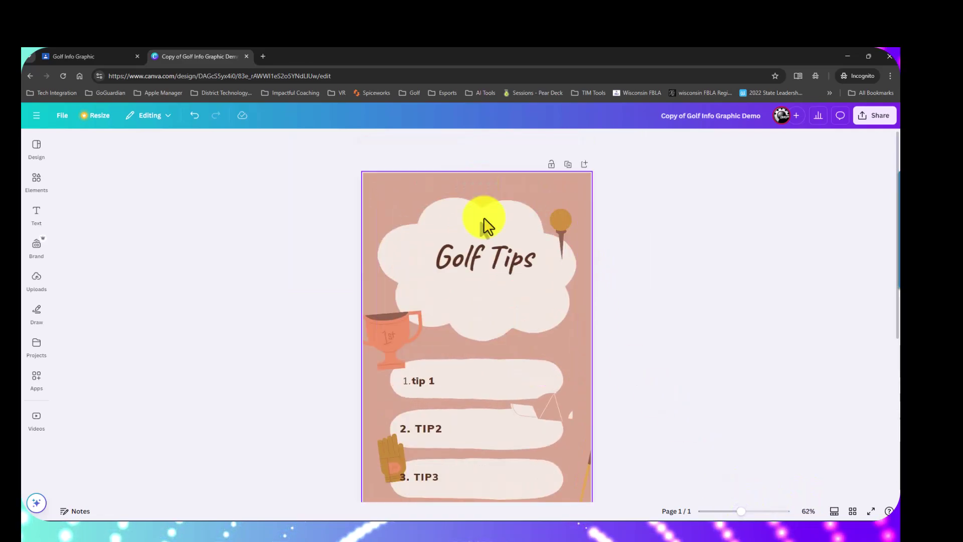
left_click(531, 260)
type("for PUtti")
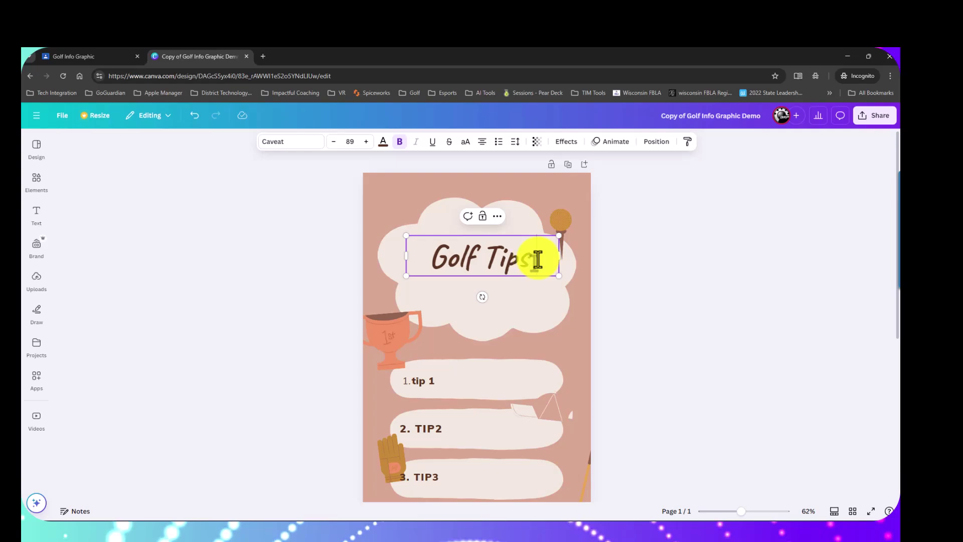
type("ng")
key("BackSpace")
key("BackSpace")
key("BackSpace")
key("BackSpace")
key("BackSpace")
key("BackSpace")
type("utting")
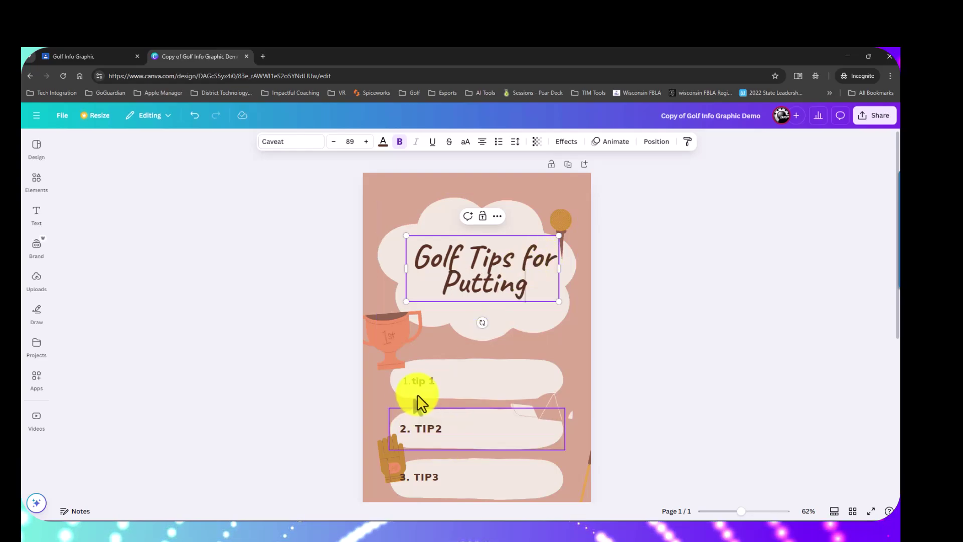
Step: Replace the first tip's placeholder text with "be sure to lineup the putter to hole"
left_click(426, 383)
left_click_drag(434, 381, 413, 383)
type("Be sure")
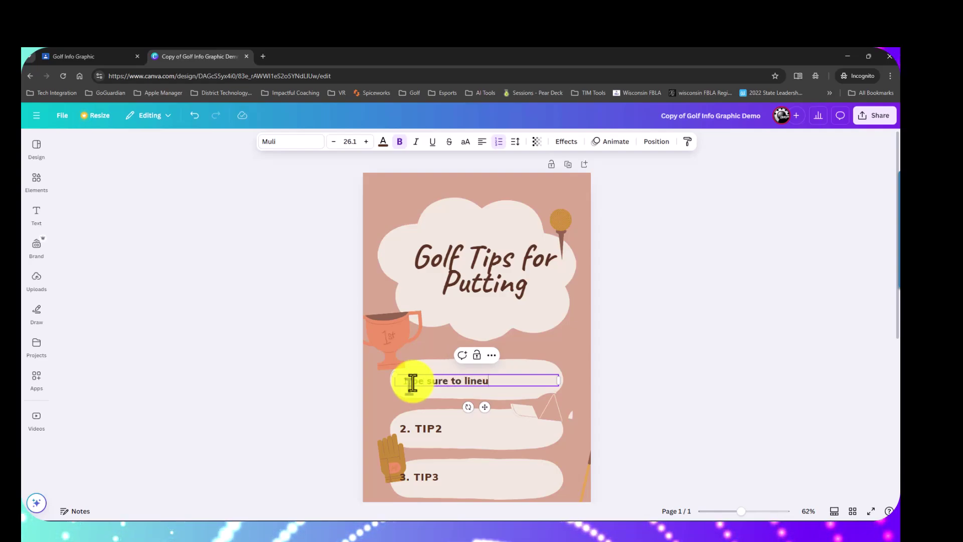
type(" to lineup the ")
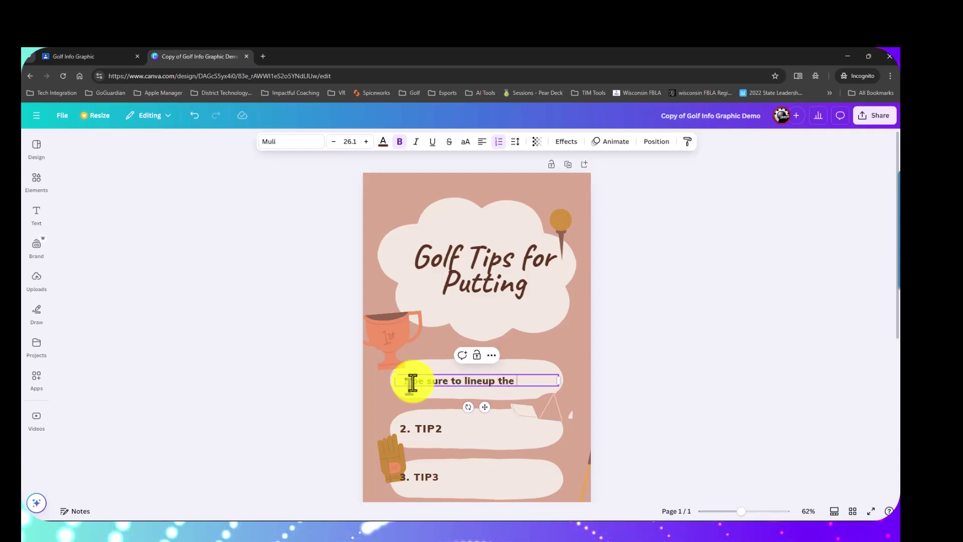
type("putter to hole")
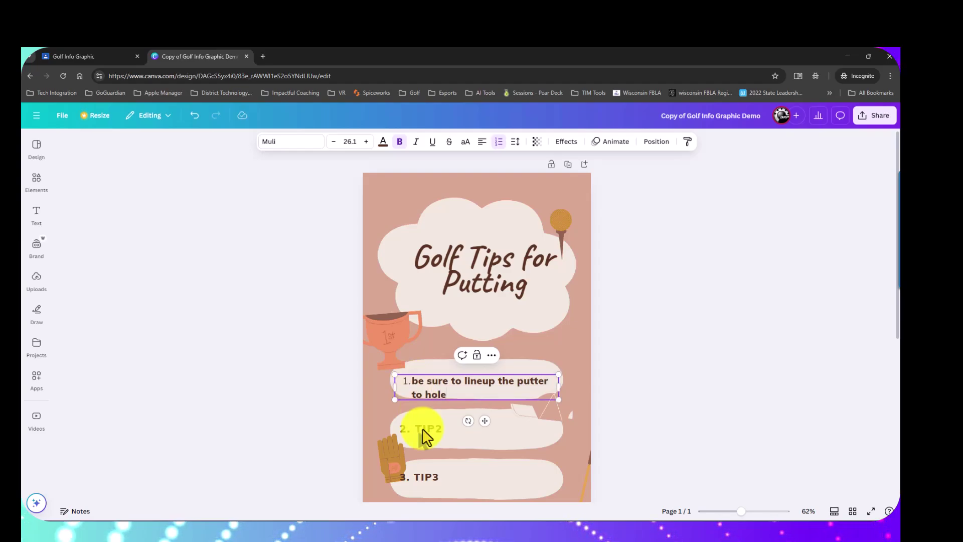
Step: Replace the second tip's placeholder with "Have eye over ball" and turn off its all-uppercase formatting
left_click(451, 429)
left_click_drag(450, 429, 417, 429)
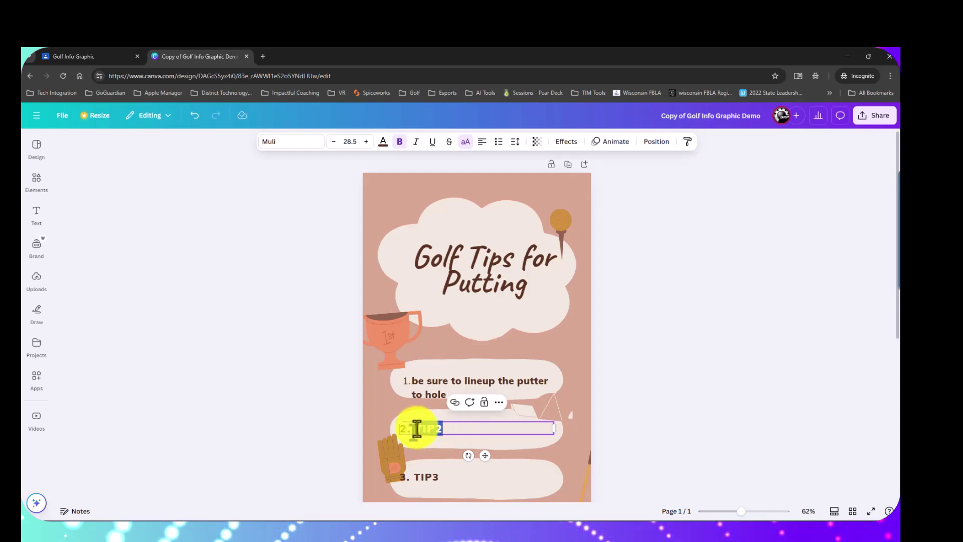
type("HAV")
type("AVE EYE O")
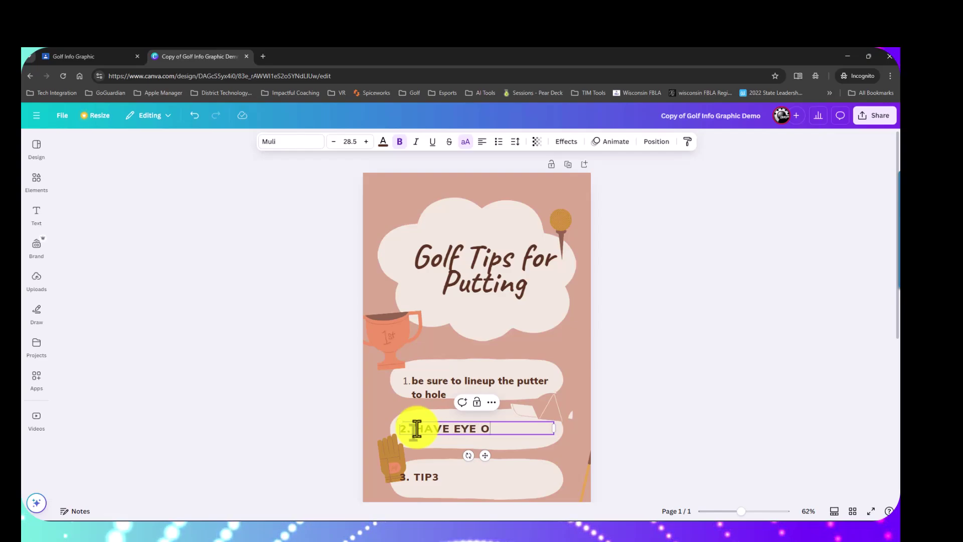
type("VER BALL")
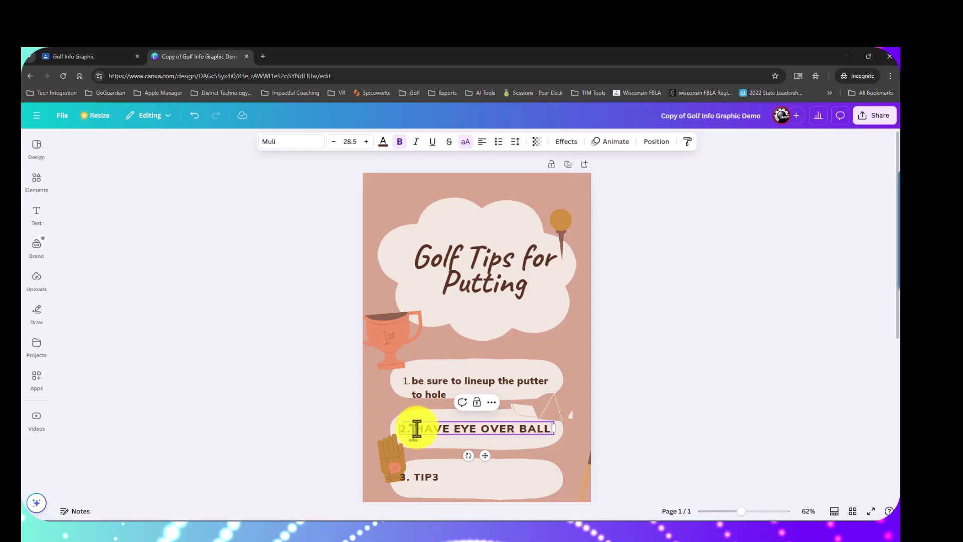
left_click_drag(417, 429, 553, 429)
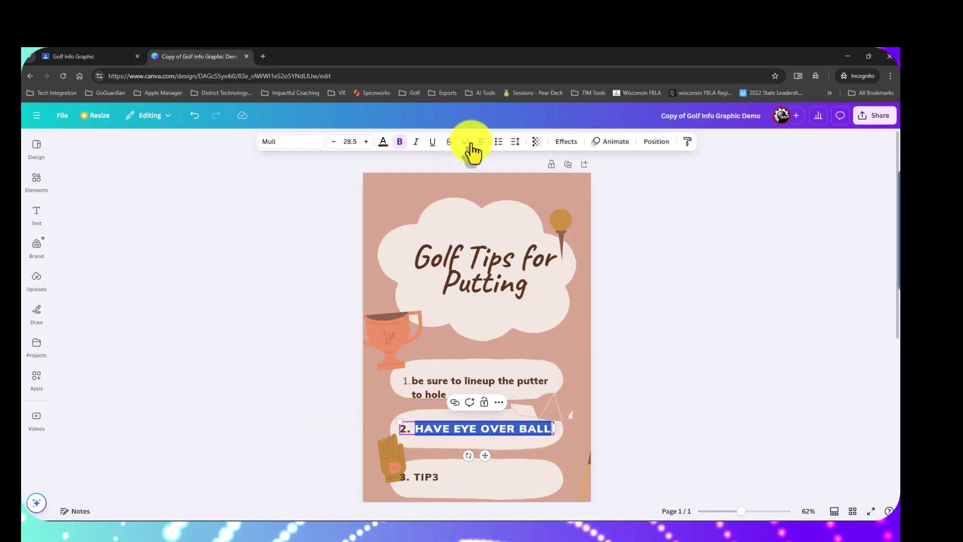
left_click(465, 144)
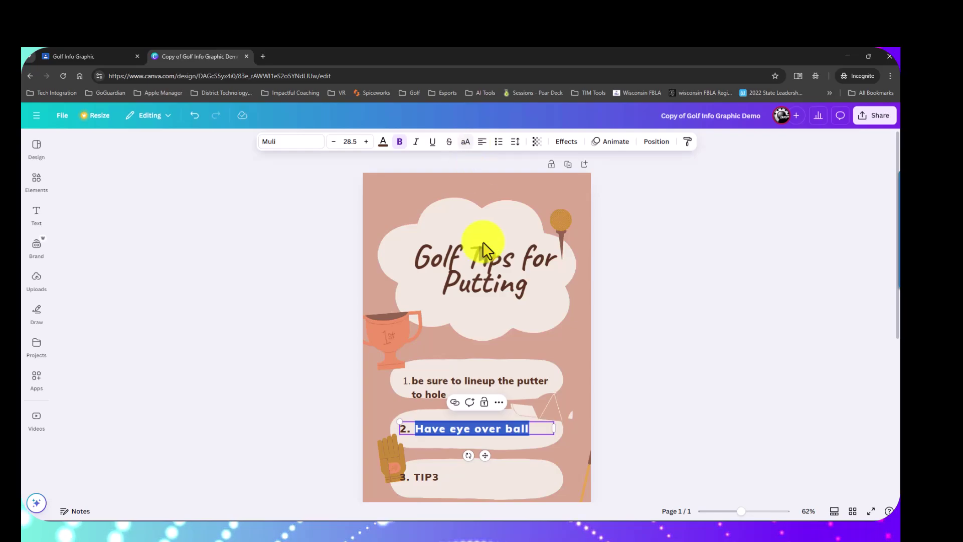
left_click(451, 464)
Step: Replace the third tip's placeholder with "swing pendulum" and turn off its all-uppercase formatting
left_click(436, 479)
triple_click(417, 478)
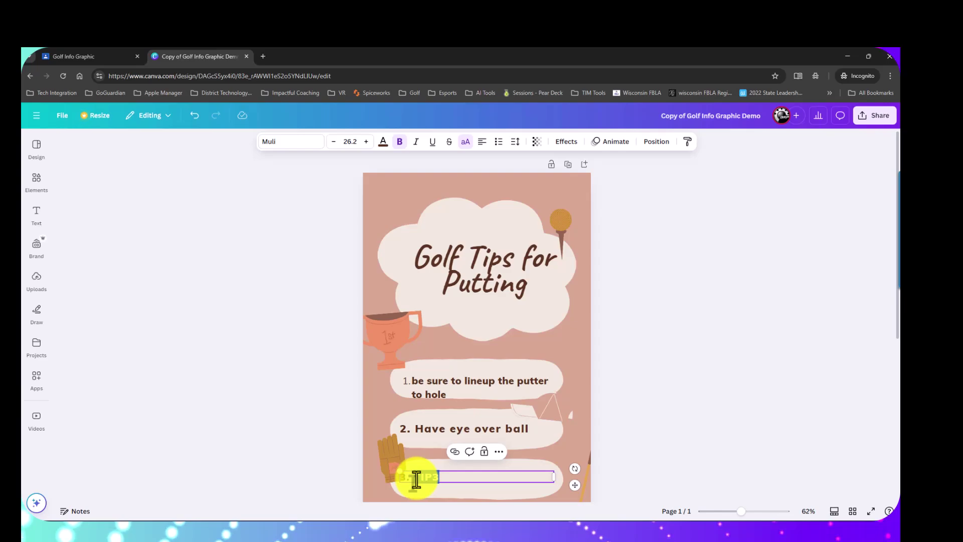
type("3. T")
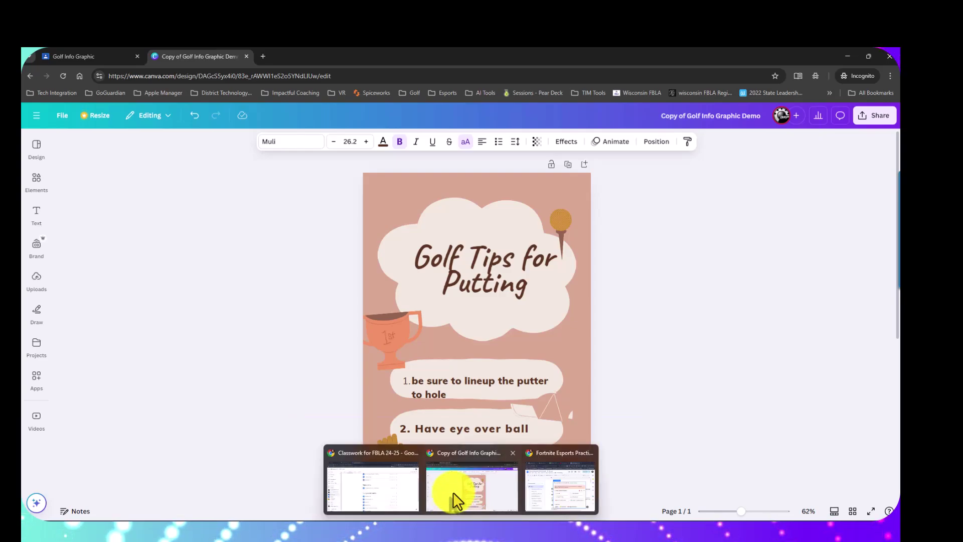
triple_click(503, 477)
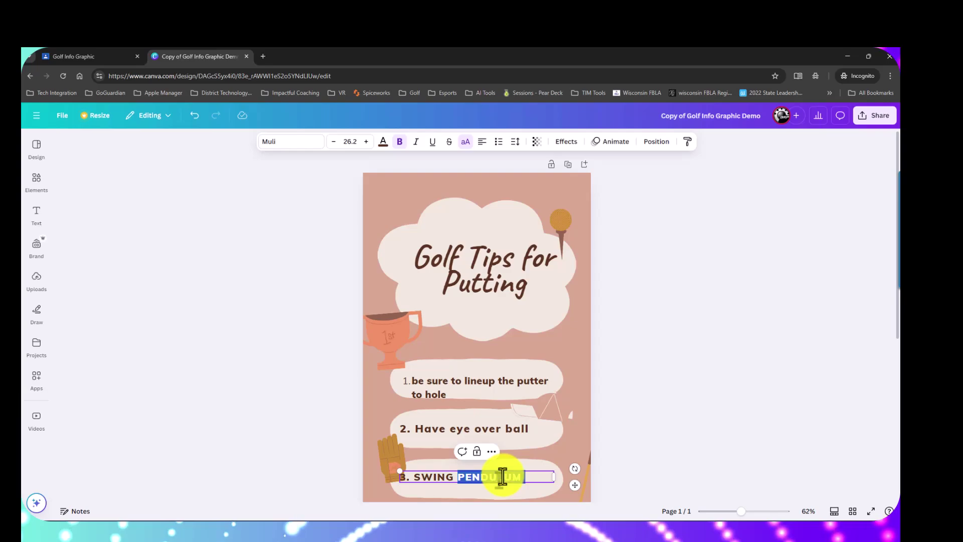
left_click(465, 143)
left_click(646, 305)
scroll(648, 387, "down", 3)
scroll(619, 409, "up", 3)
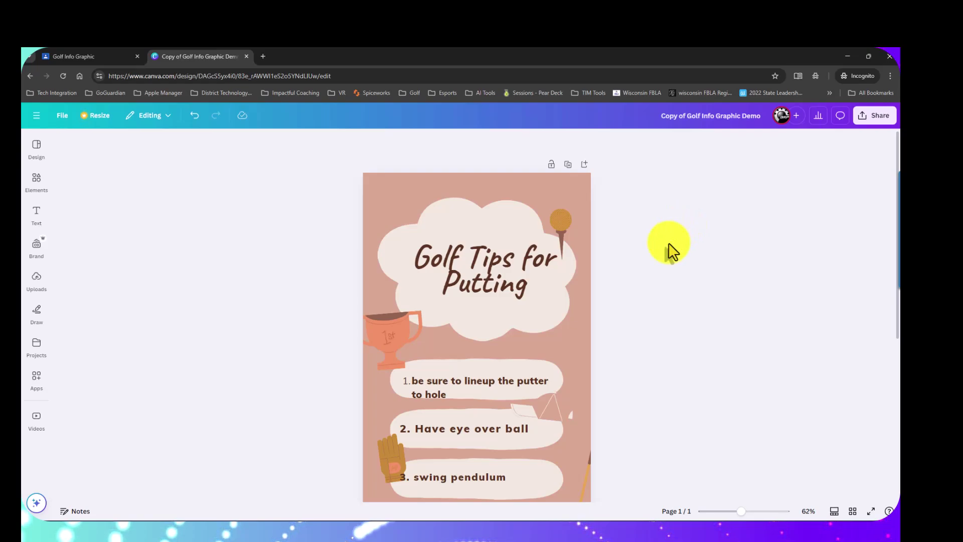
Step: Start sharing the finished infographic to Google Classroom and choose the FBLA 24-25 class
left_click(876, 116)
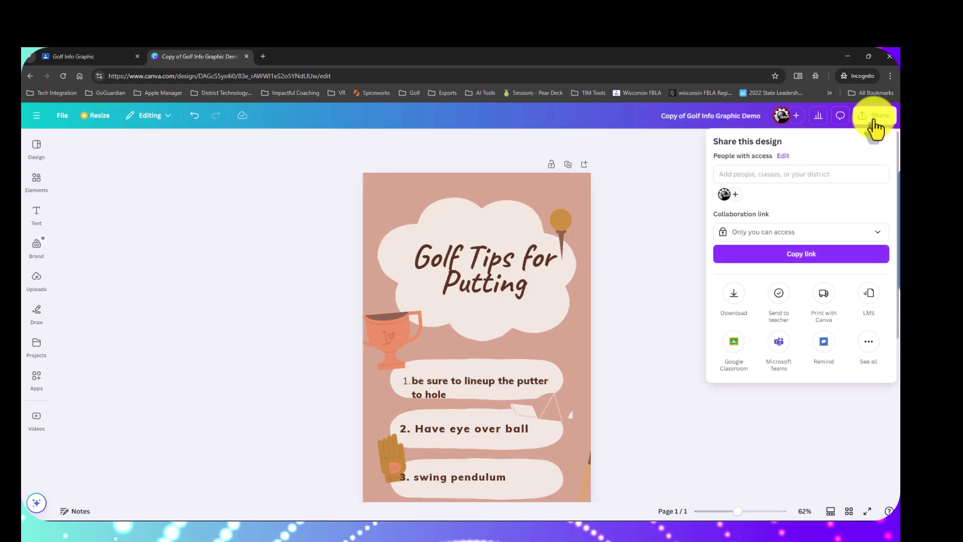
left_click(734, 352)
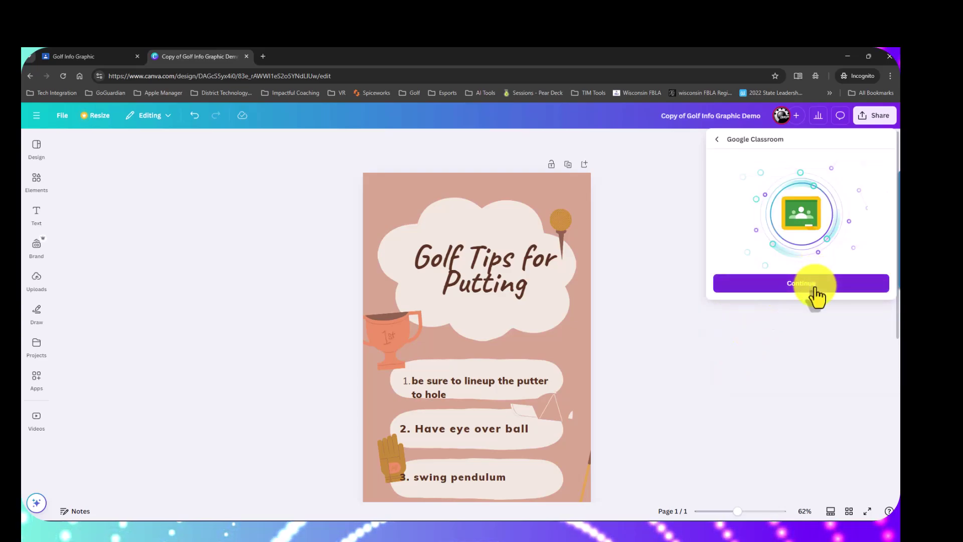
left_click(816, 296)
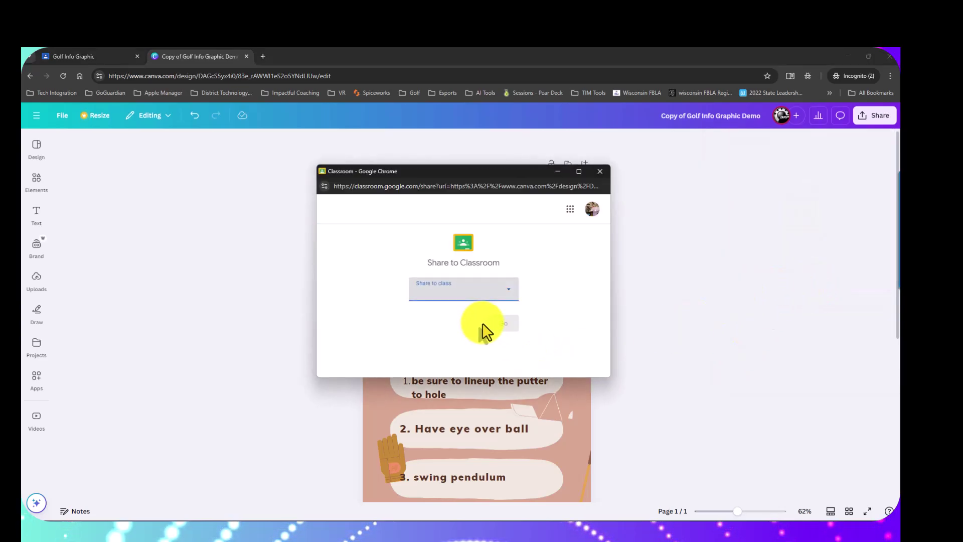
left_click(507, 295)
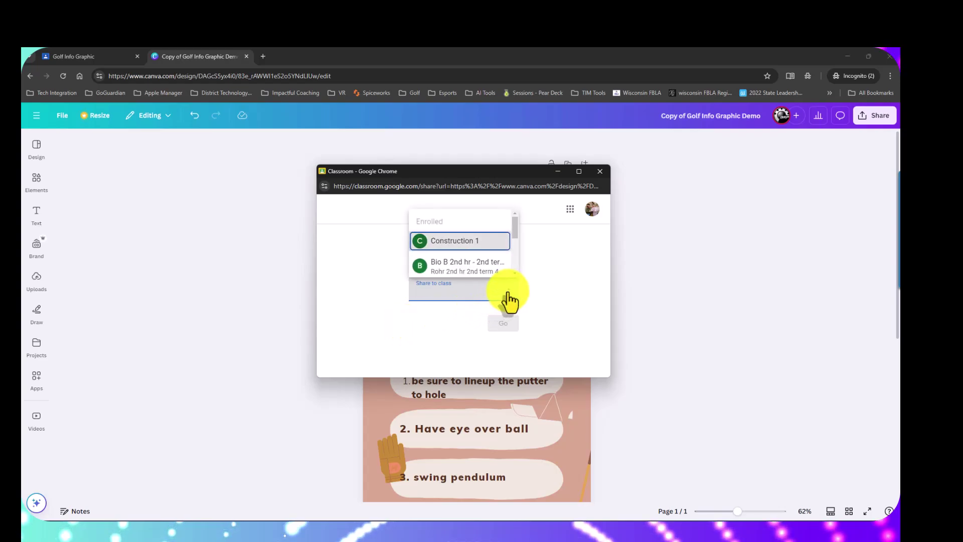
left_click_drag(517, 229, 510, 260)
left_click(454, 265)
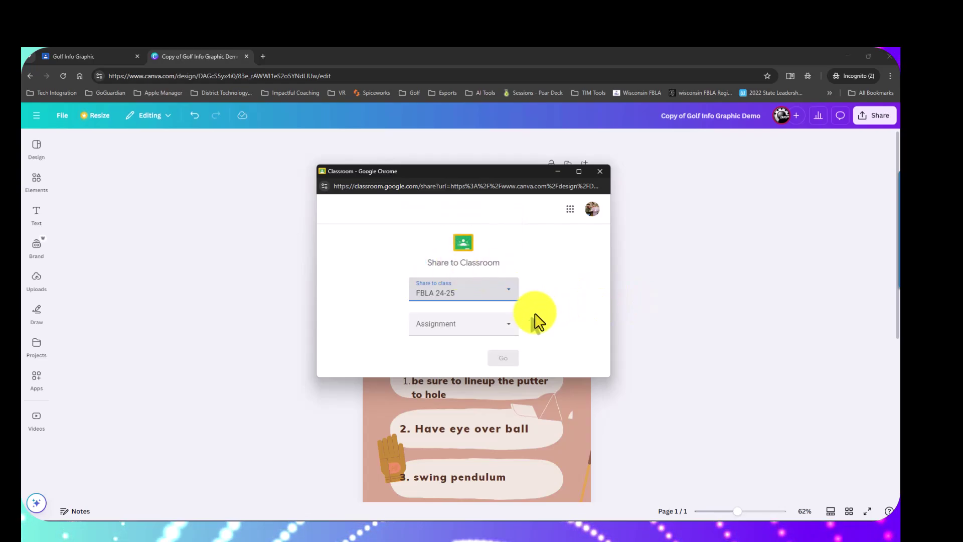
Step: Attach the design to the Golf Info Graphic assignment
left_click(509, 327)
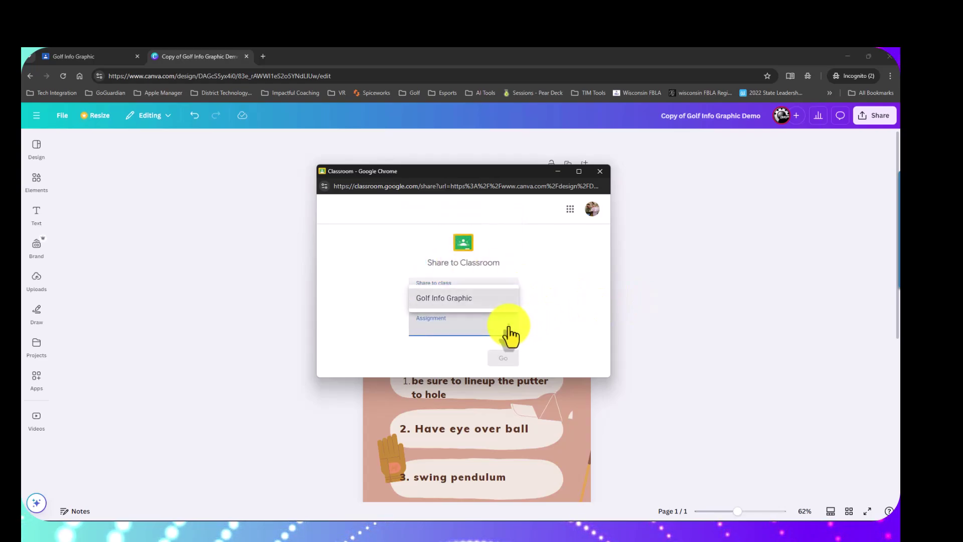
left_click(452, 301)
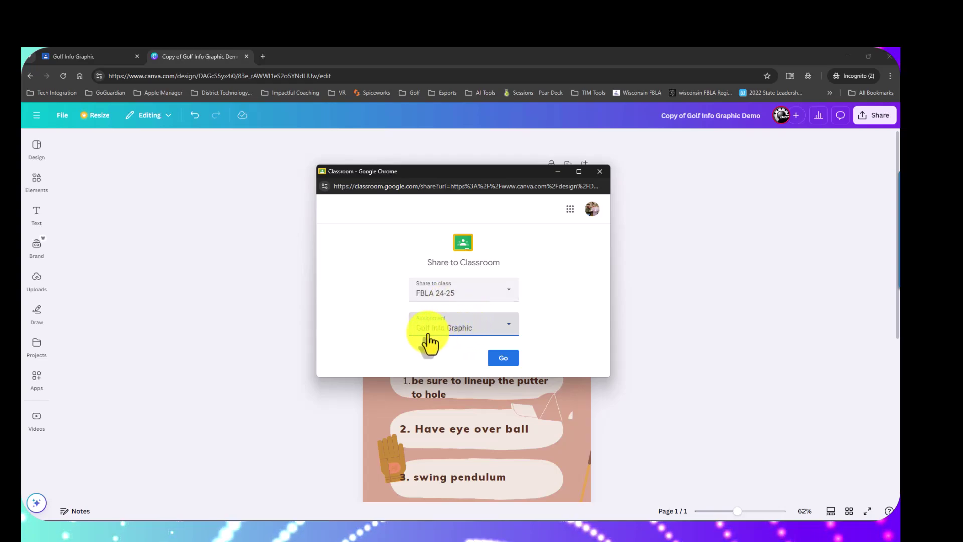
left_click(504, 358)
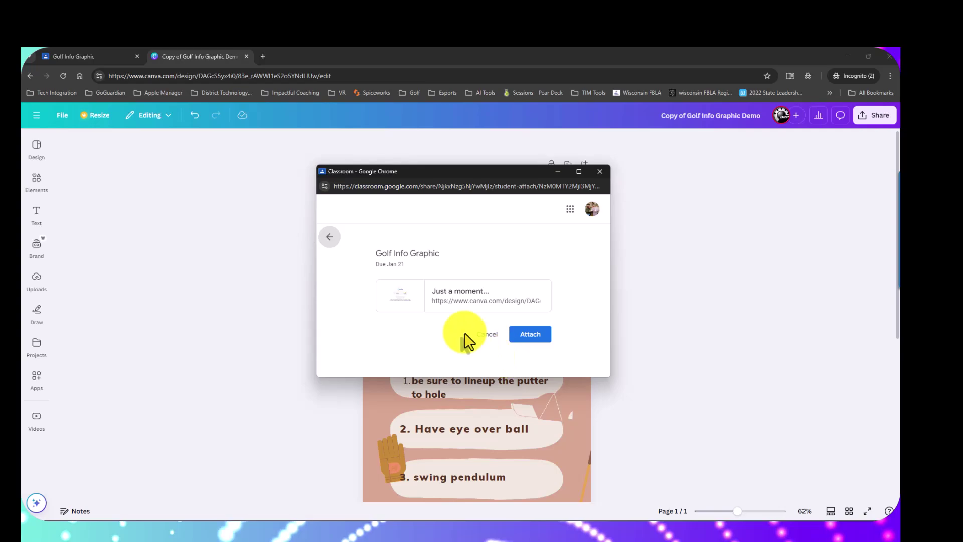
left_click(530, 337)
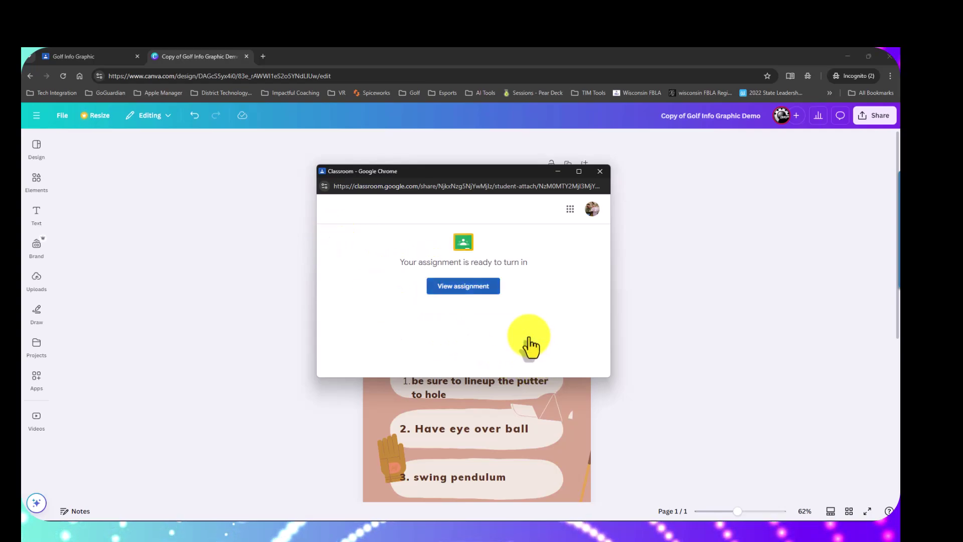
Step: View the Golf Info Graphic assignment in Classroom and turn in the attached work
left_click(467, 290)
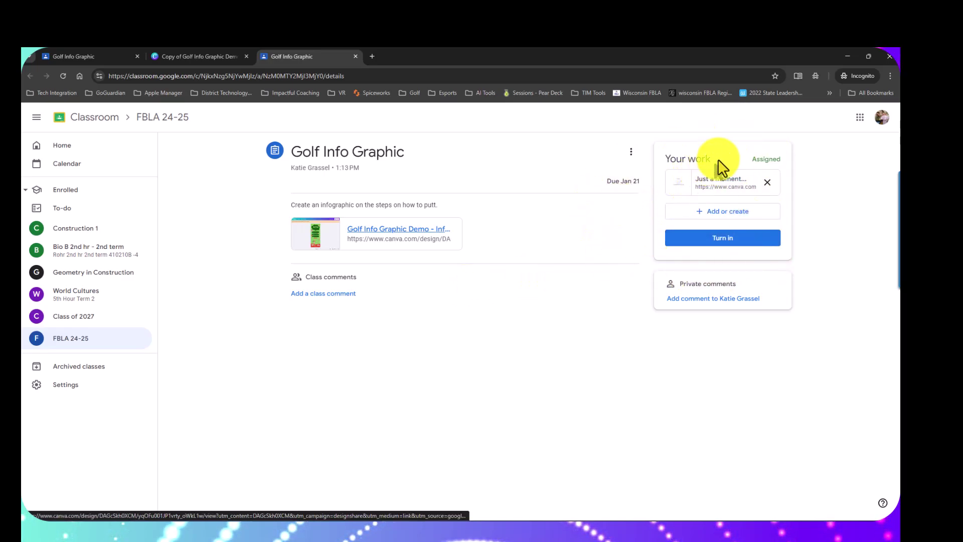
left_click(738, 241)
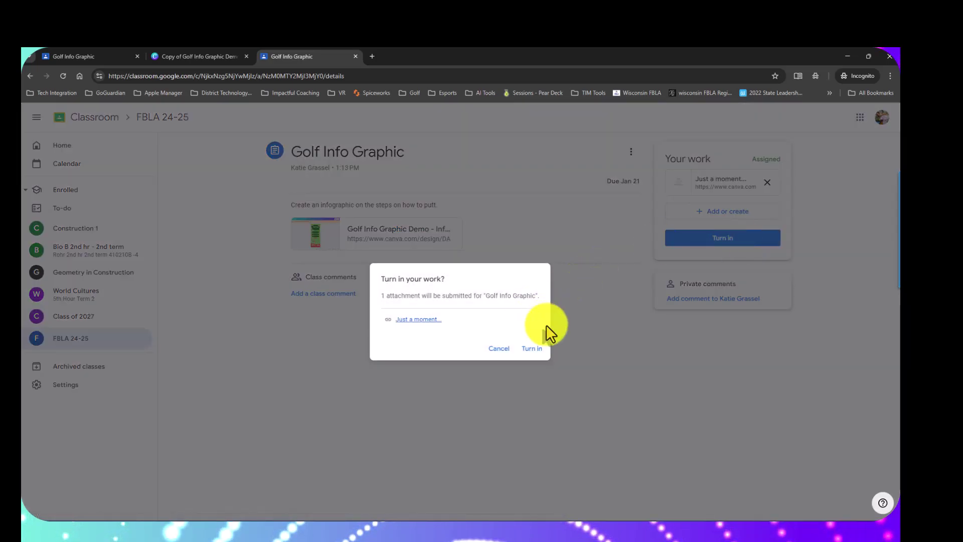
left_click(540, 351)
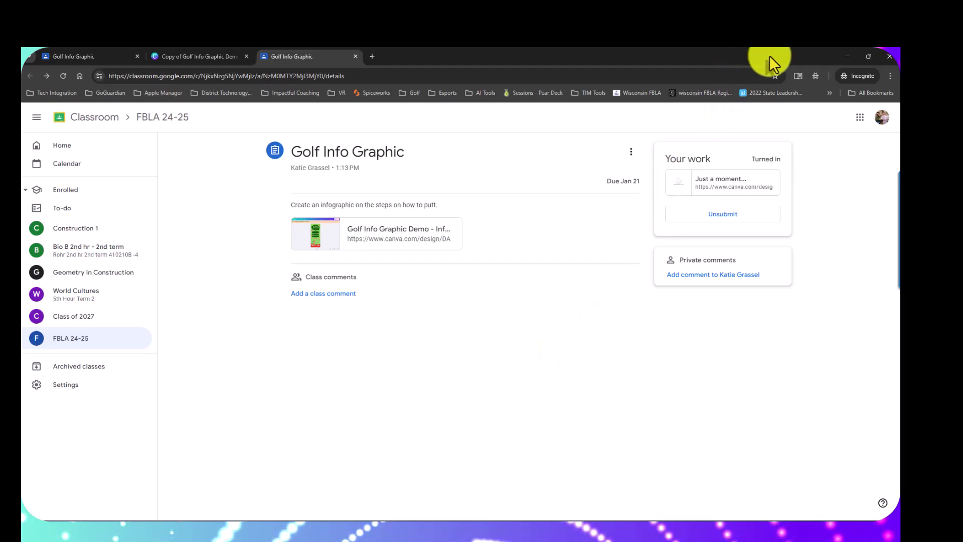
Step: Switch to the teacher's Classroom window and open the student's submitted design for Golf Info Graphic from the class grades
left_click(846, 56)
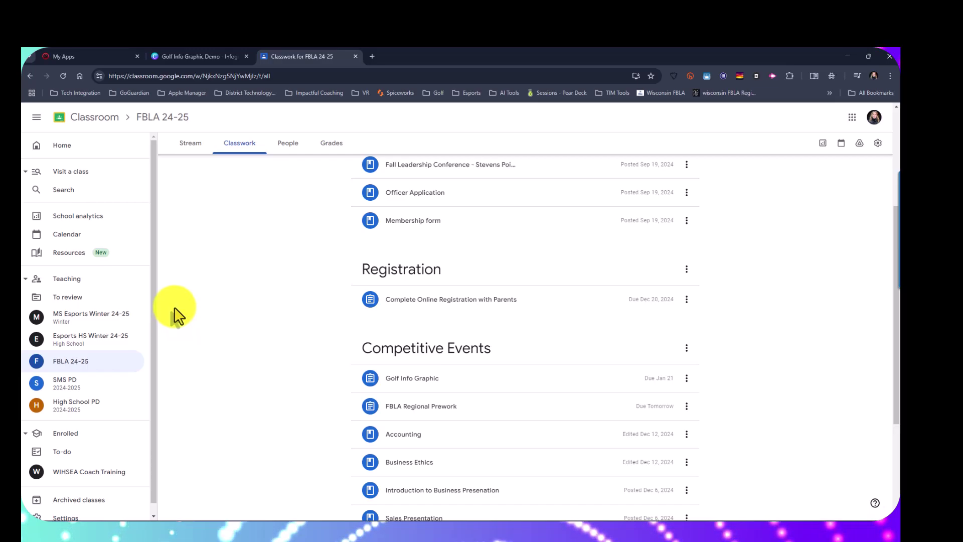
left_click(335, 144)
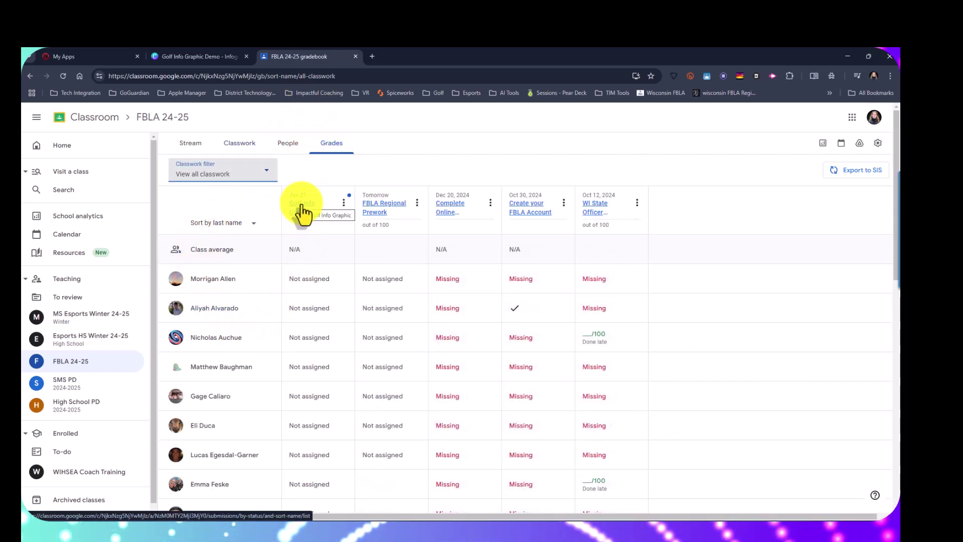
left_click(303, 205)
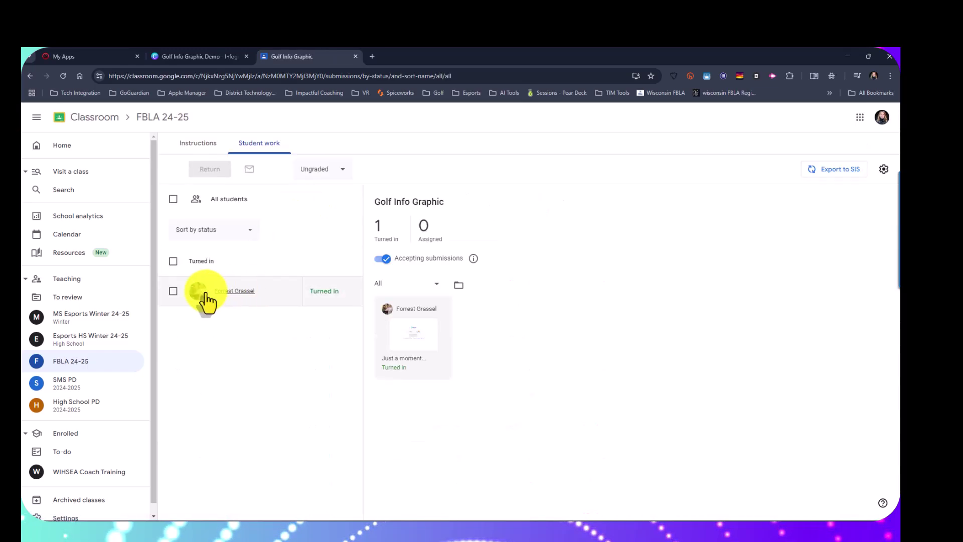
left_click(409, 333)
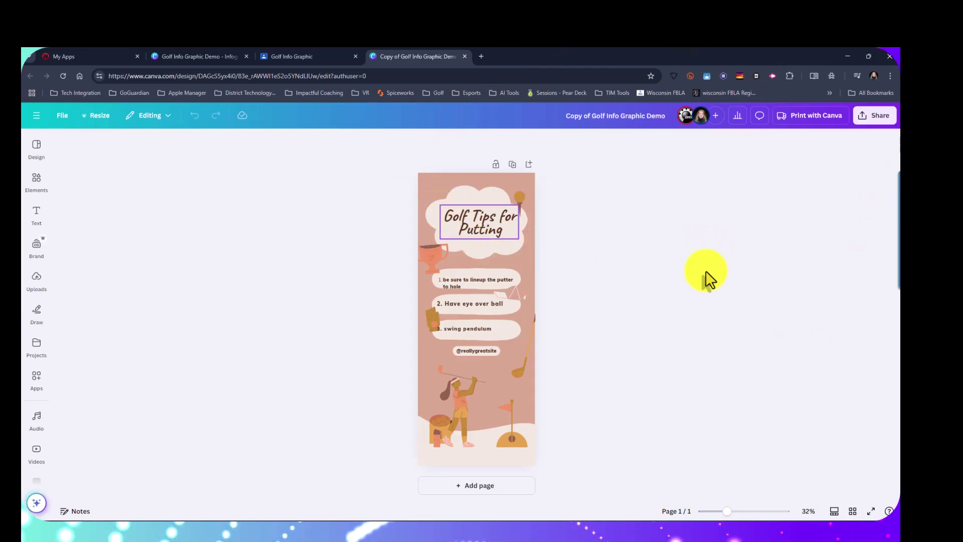
Step: Post the comment "I like your colors" with a grinning-face emoji and a sticker on the cloud shape behind the title
left_click(516, 248)
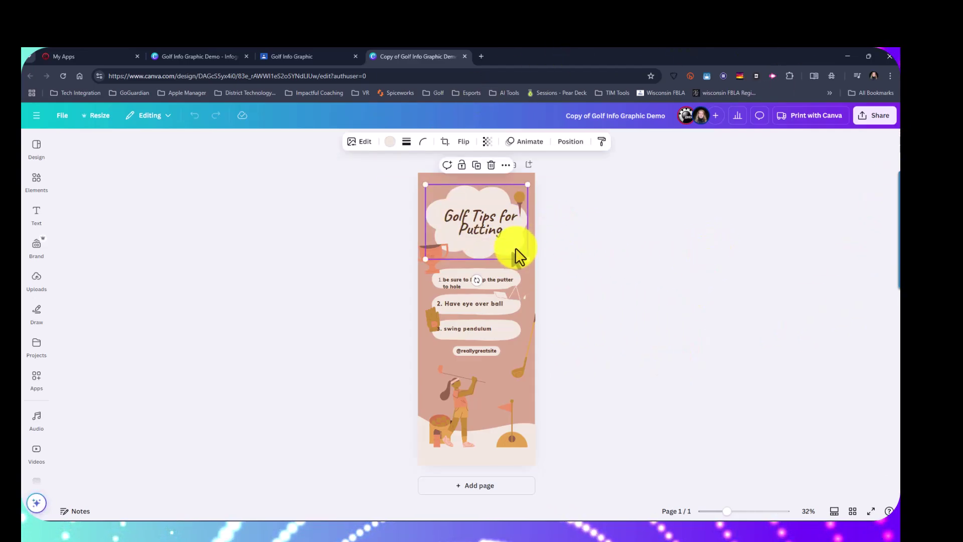
left_click(760, 115)
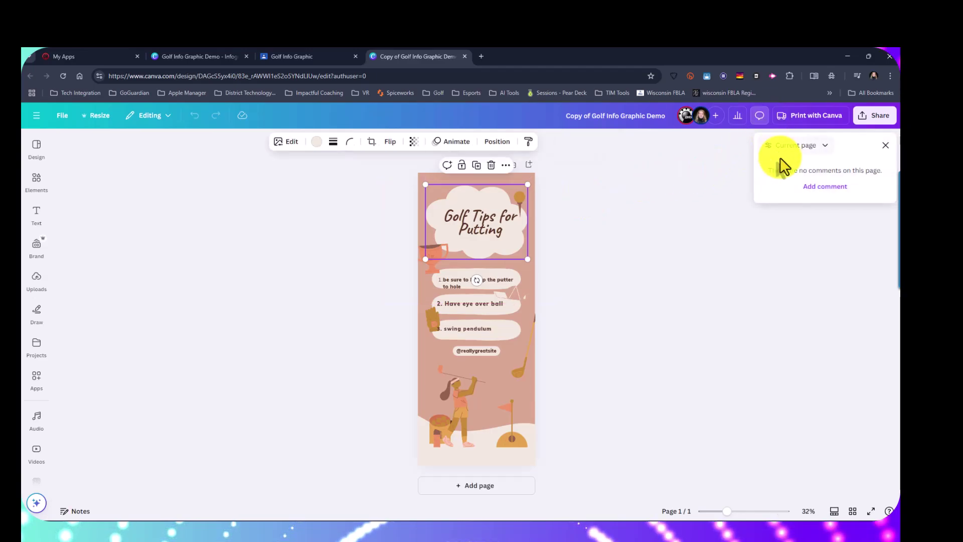
left_click(809, 192)
type("I like your colors")
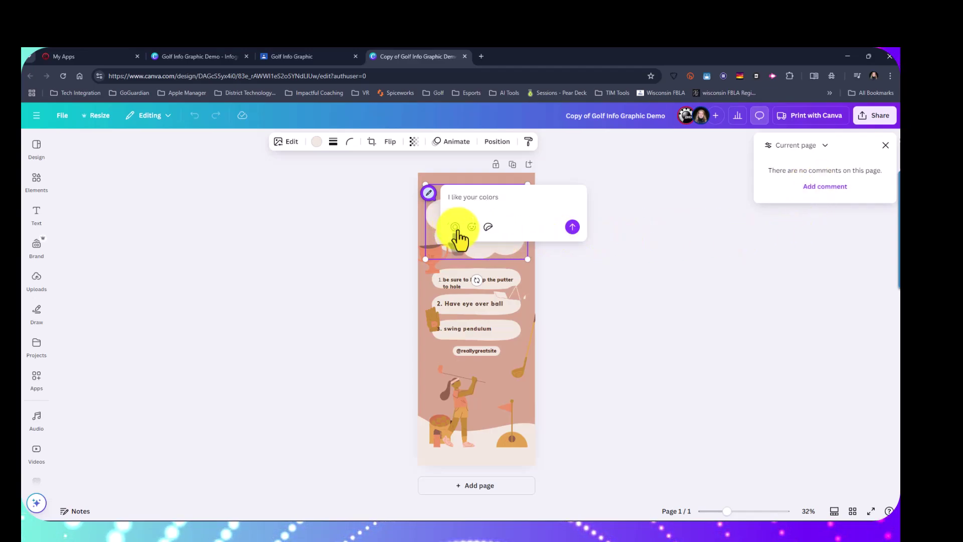
left_click(472, 227)
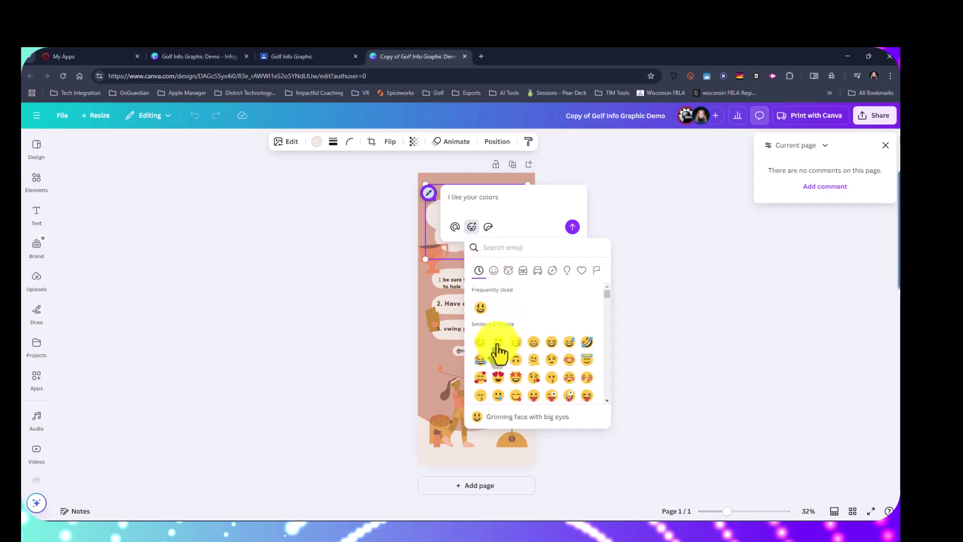
left_click(494, 351)
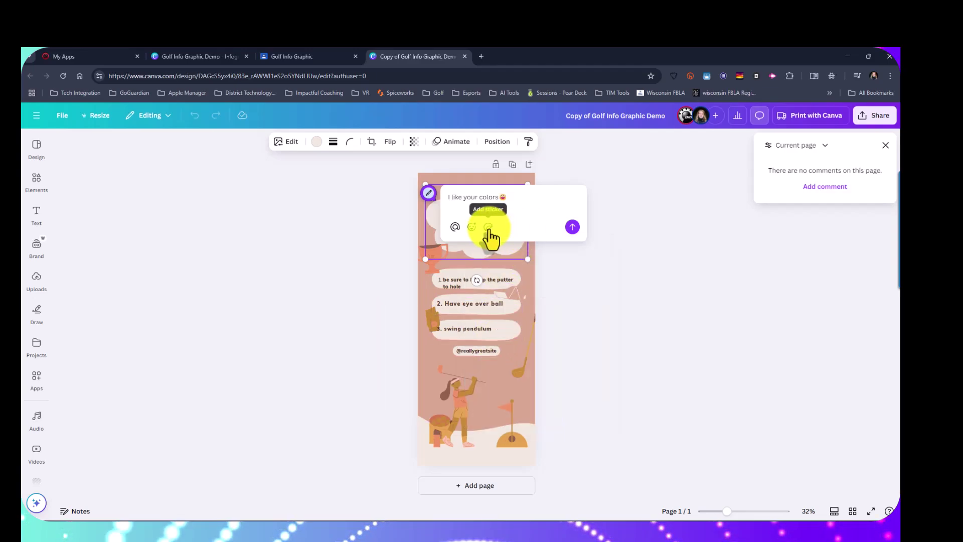
left_click(488, 228)
left_click(507, 256)
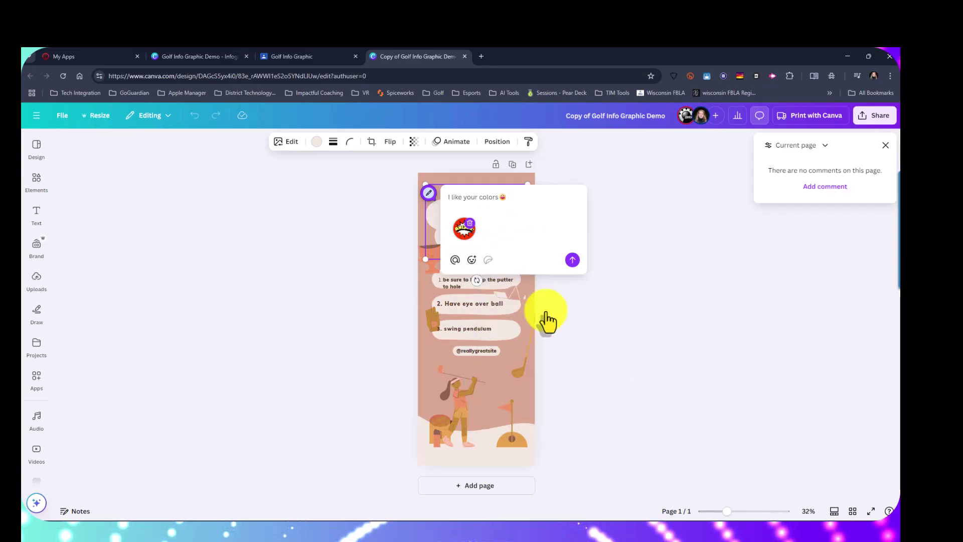
left_click(572, 260)
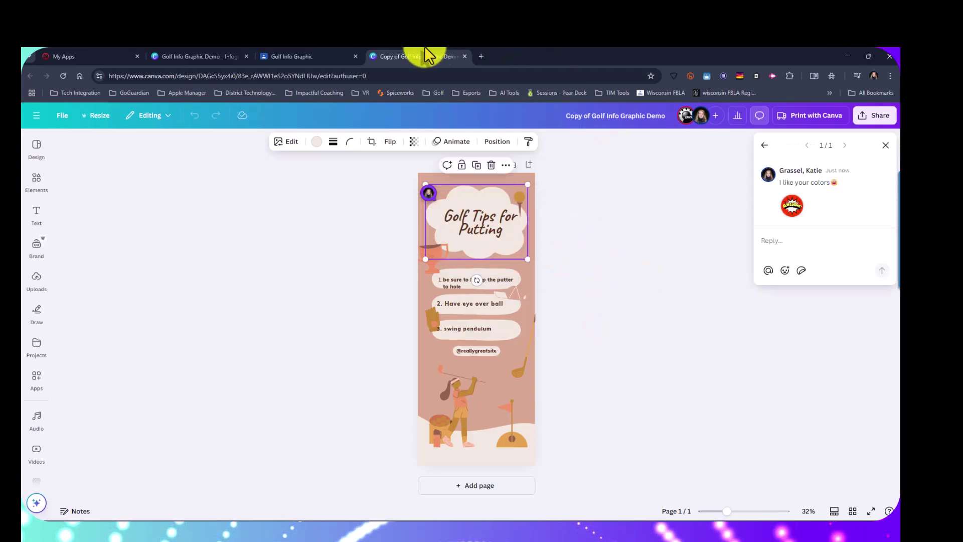
Step: Return to the student work page of the Golf Info Graphic assignment in Google Classroom
left_click(295, 57)
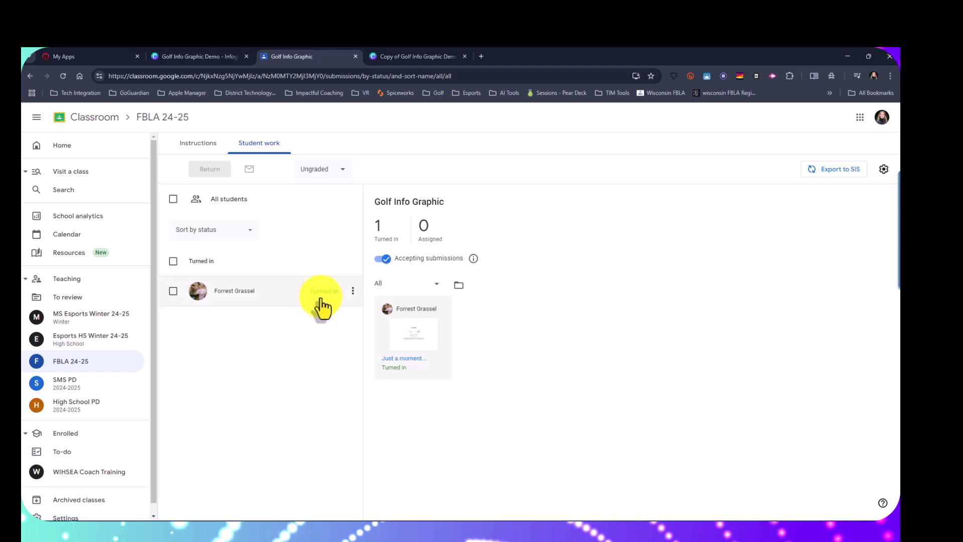